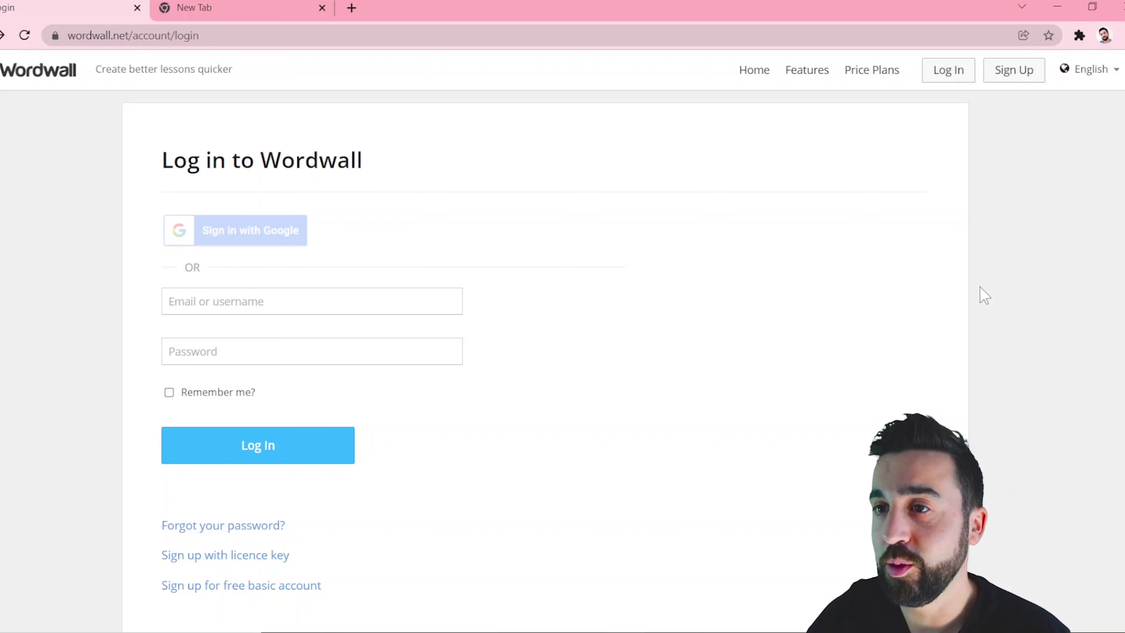
# Log in to Wordwall and browse the Community page's public activities.
pyautogui.click(954, 78)
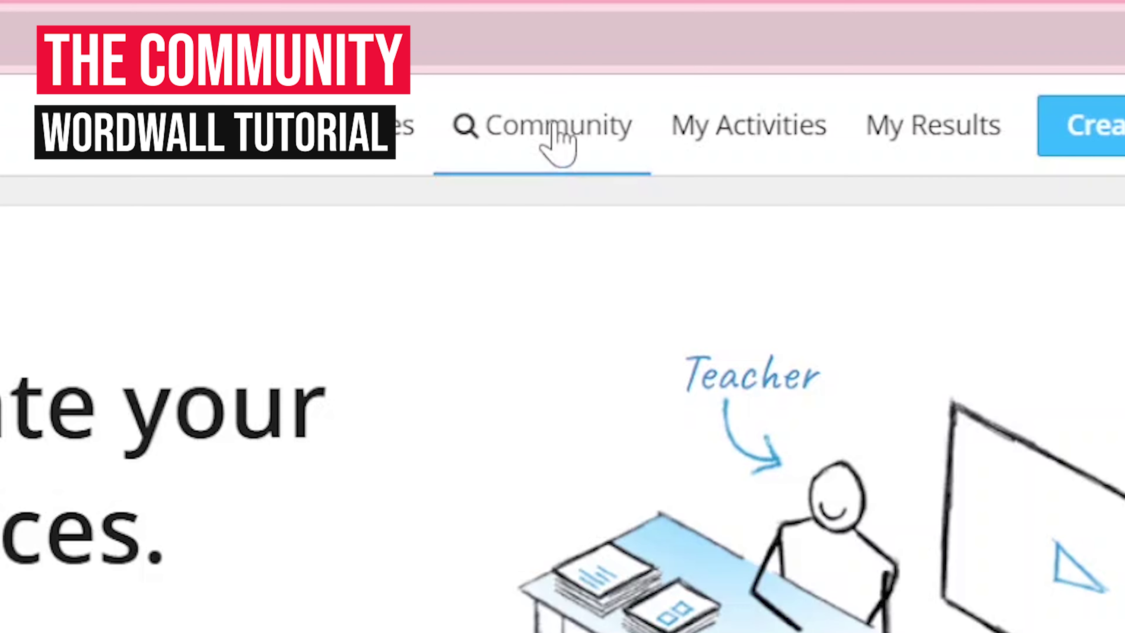
pyautogui.click(706, 69)
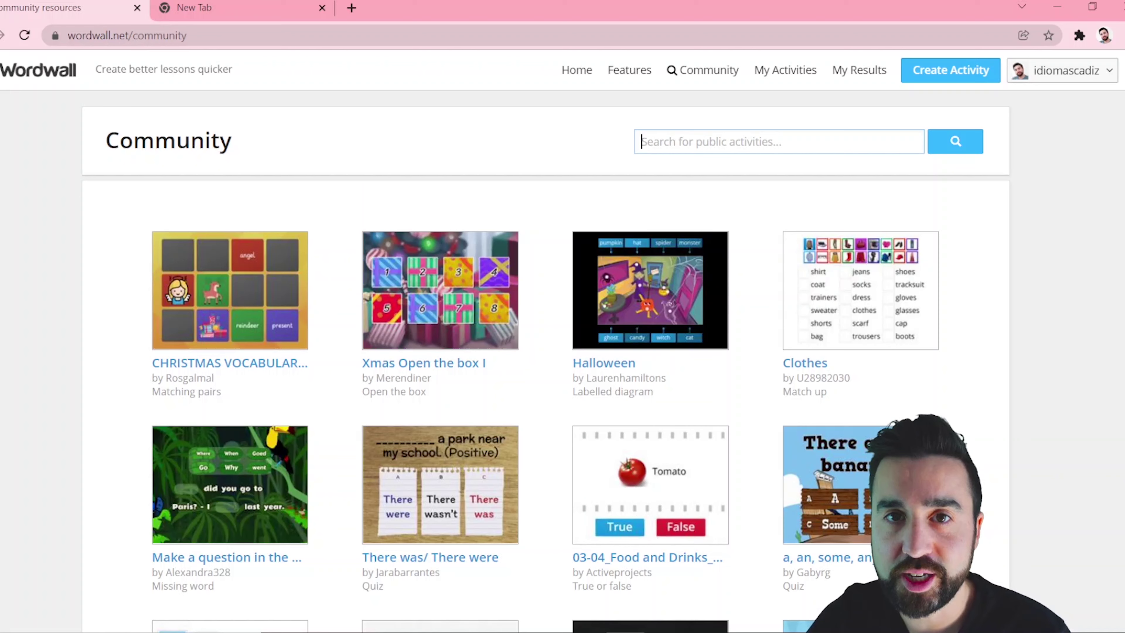
pyautogui.scroll(-1, 562, 341)
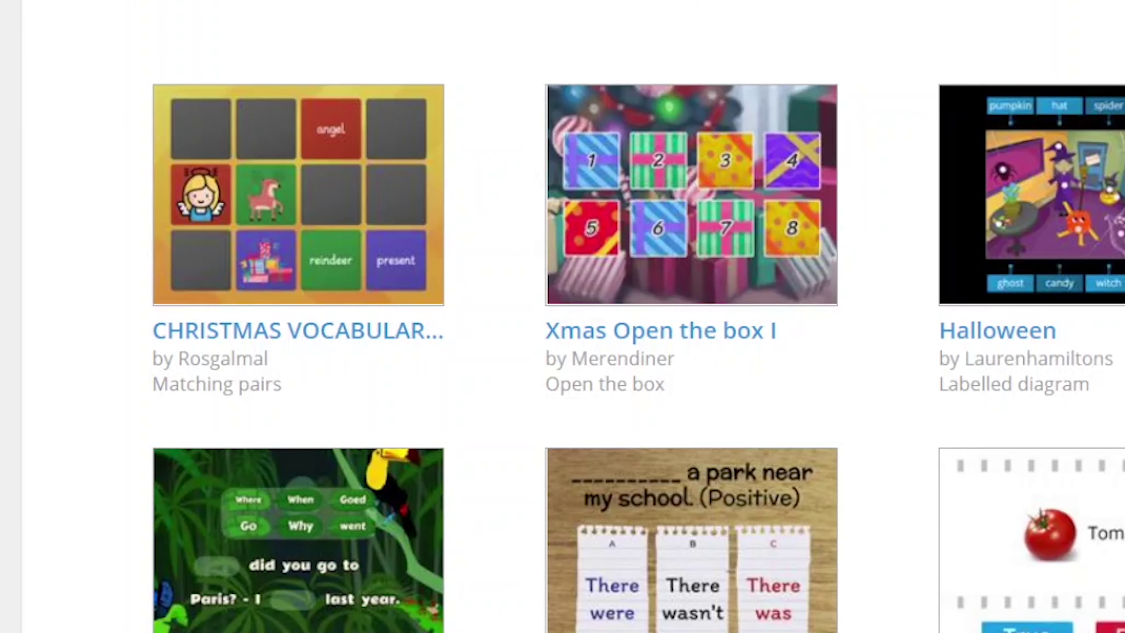
pyautogui.scroll(-3, 563, 317)
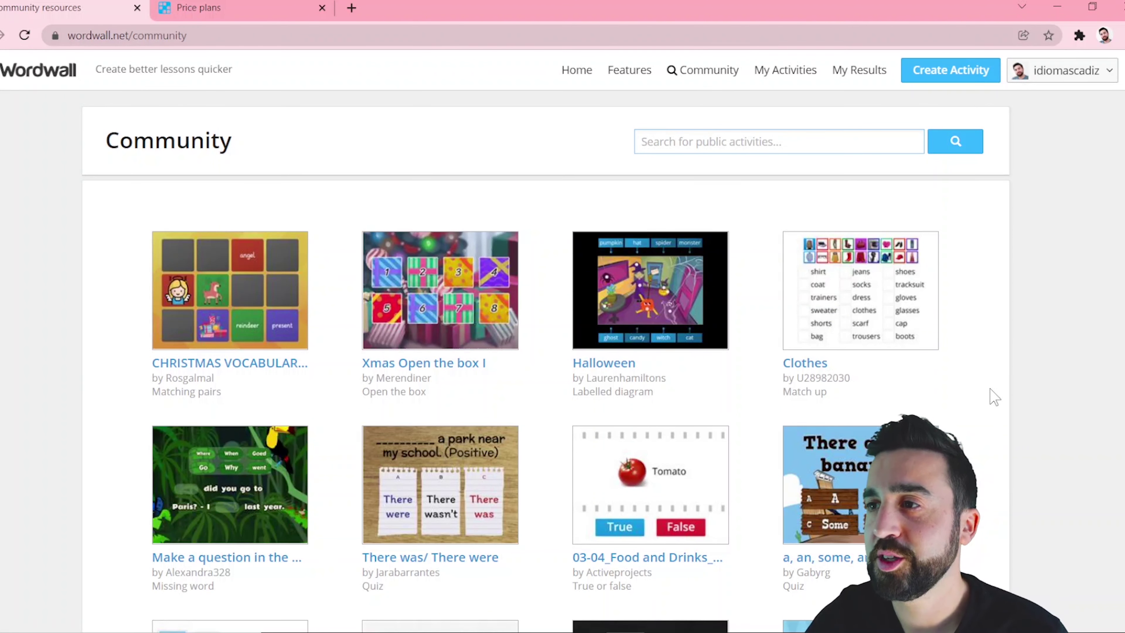
pyautogui.scroll(-3, 993, 397)
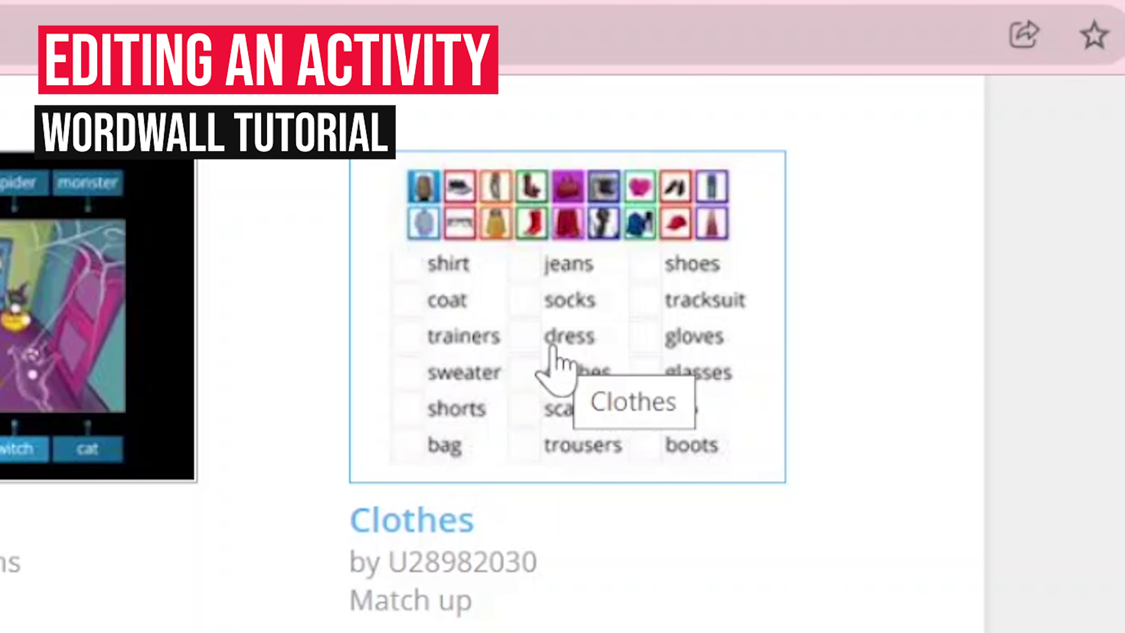
# Open the community Clothes match-up, edit its 18 items and save the copy.
pyautogui.click(538, 370)
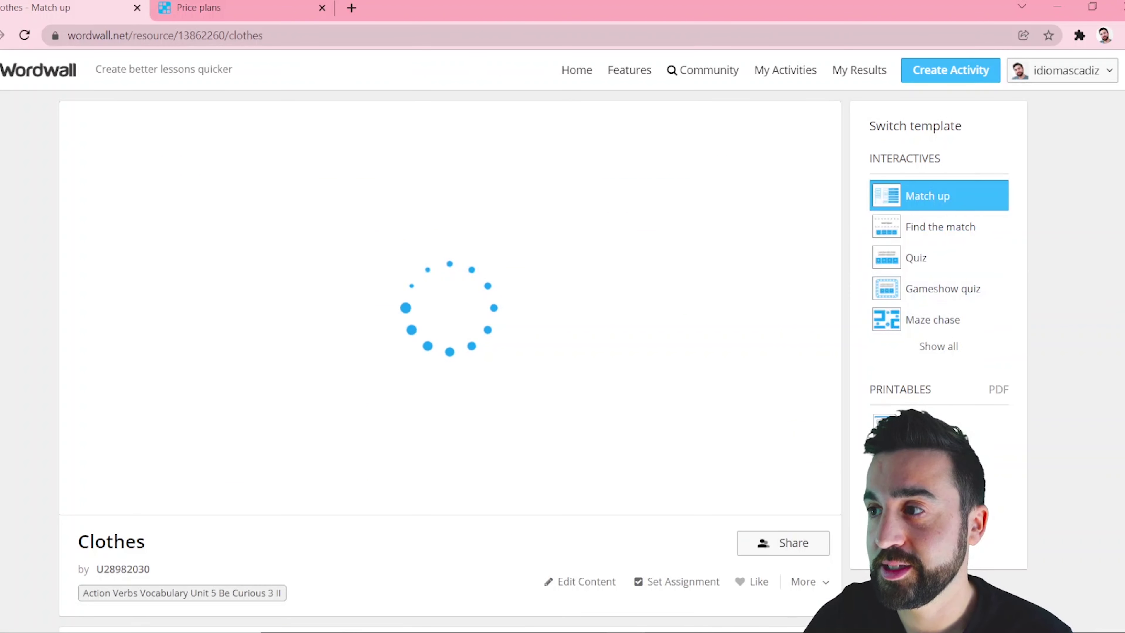
pyautogui.scroll(-3, 450, 340)
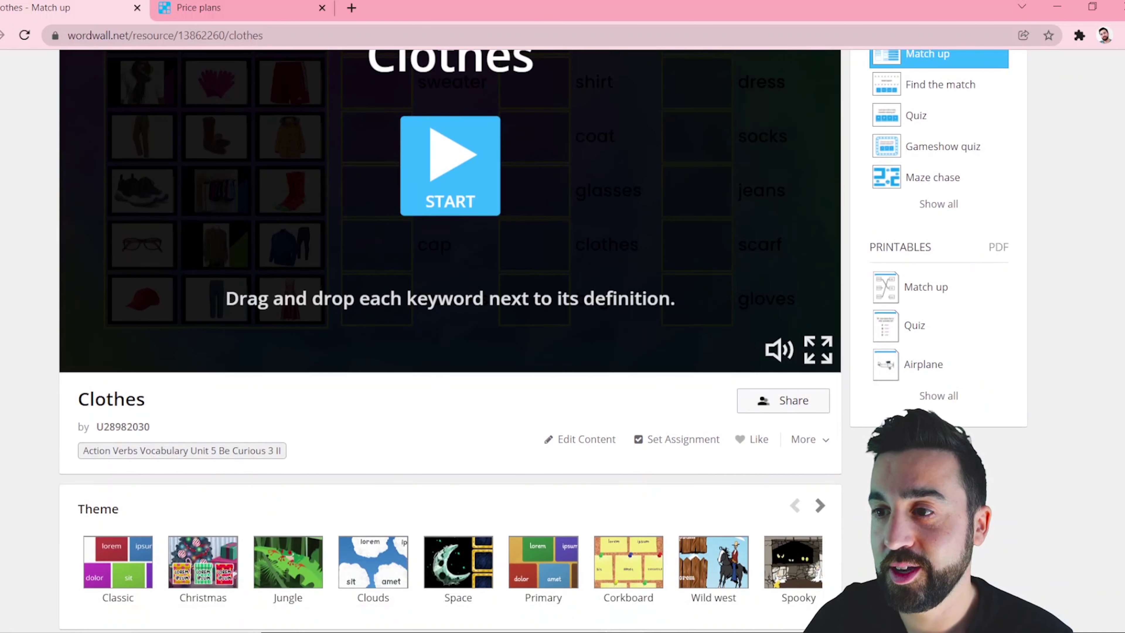
pyautogui.scroll(-2, 450, 340)
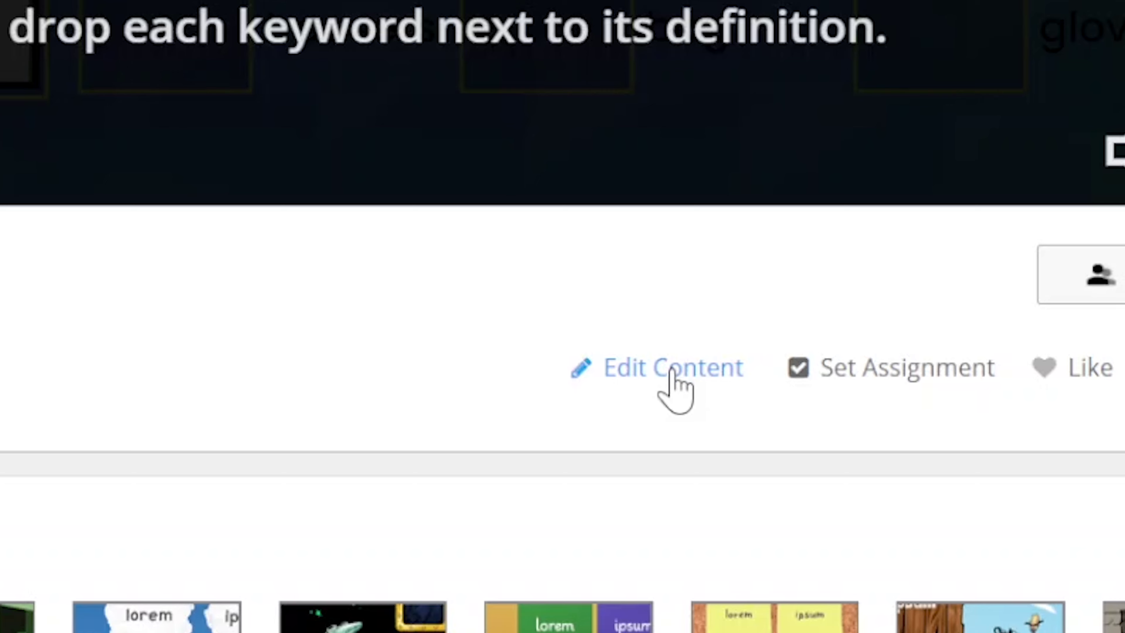
pyautogui.click(673, 377)
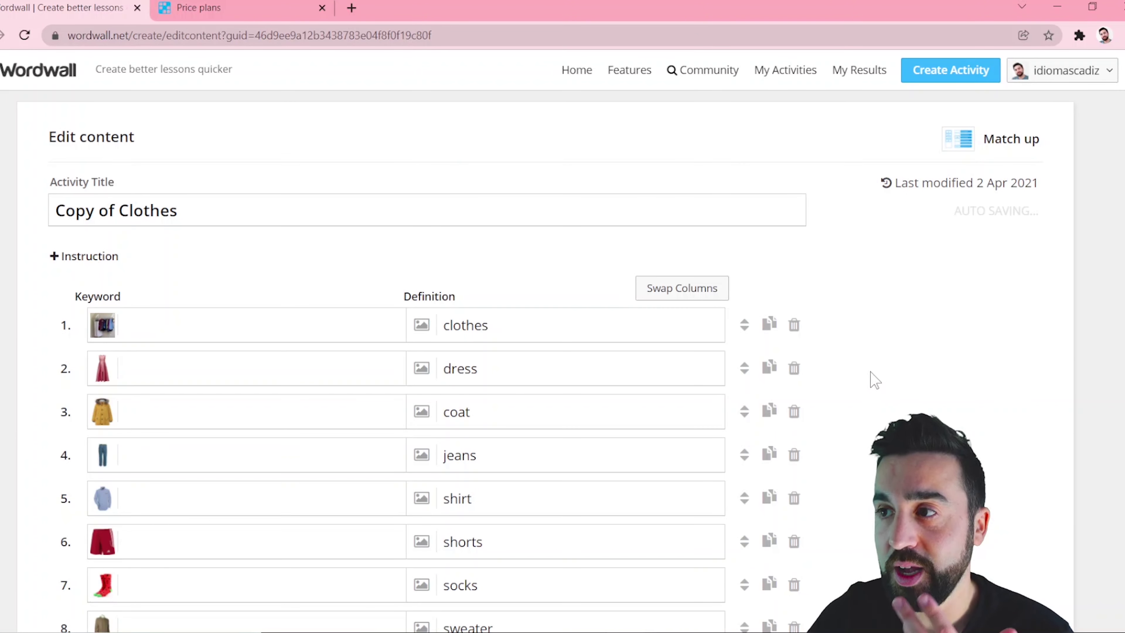
pyautogui.scroll(-9, 868, 382)
pyautogui.scroll(5, 870, 381)
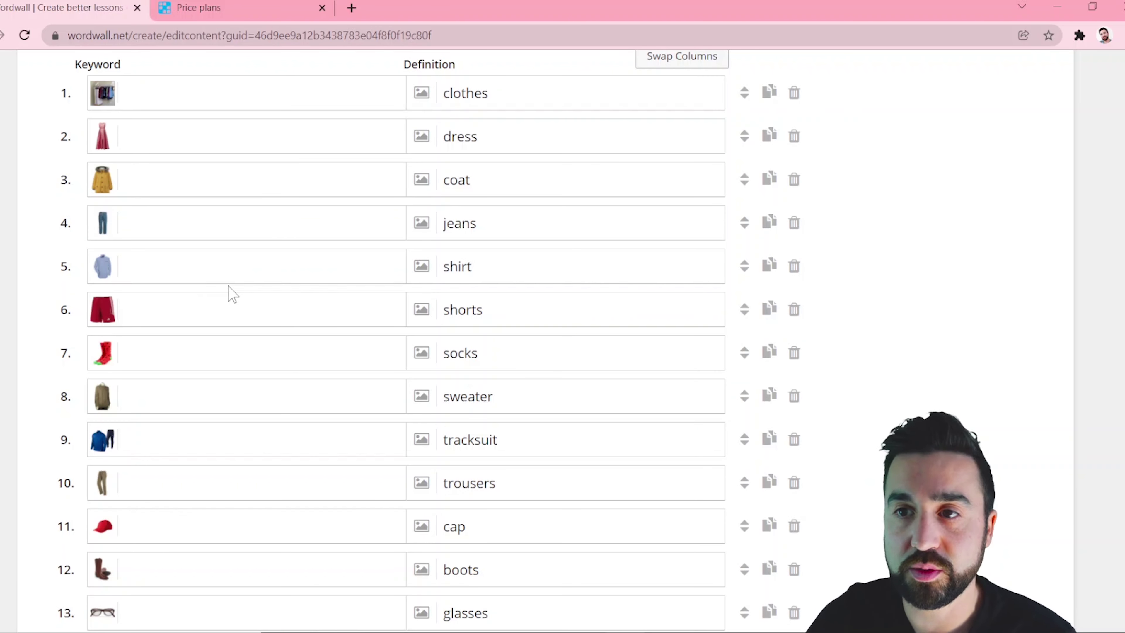
pyautogui.scroll(-10, 864, 291)
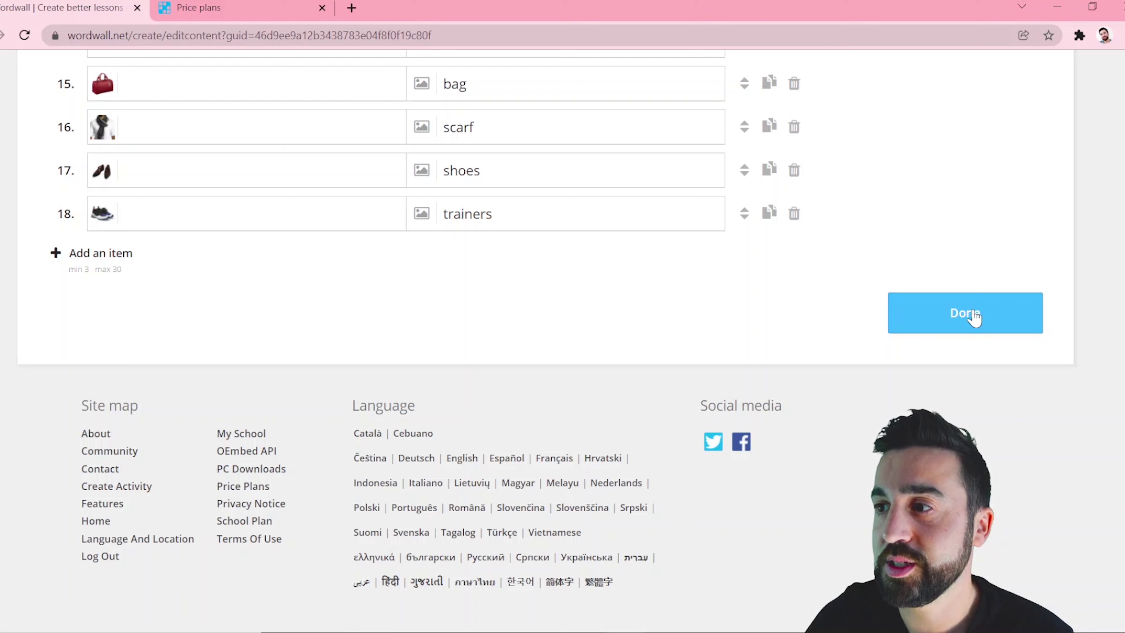
pyautogui.click(974, 316)
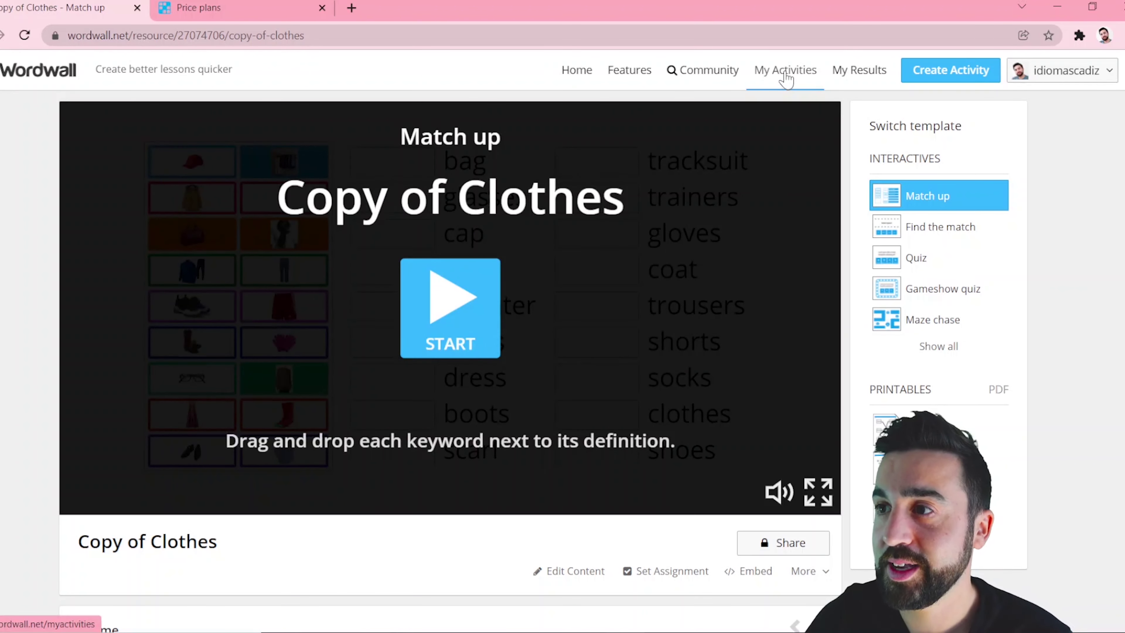
# Go to My Activities, then begin creating a new activity.
pyautogui.click(786, 80)
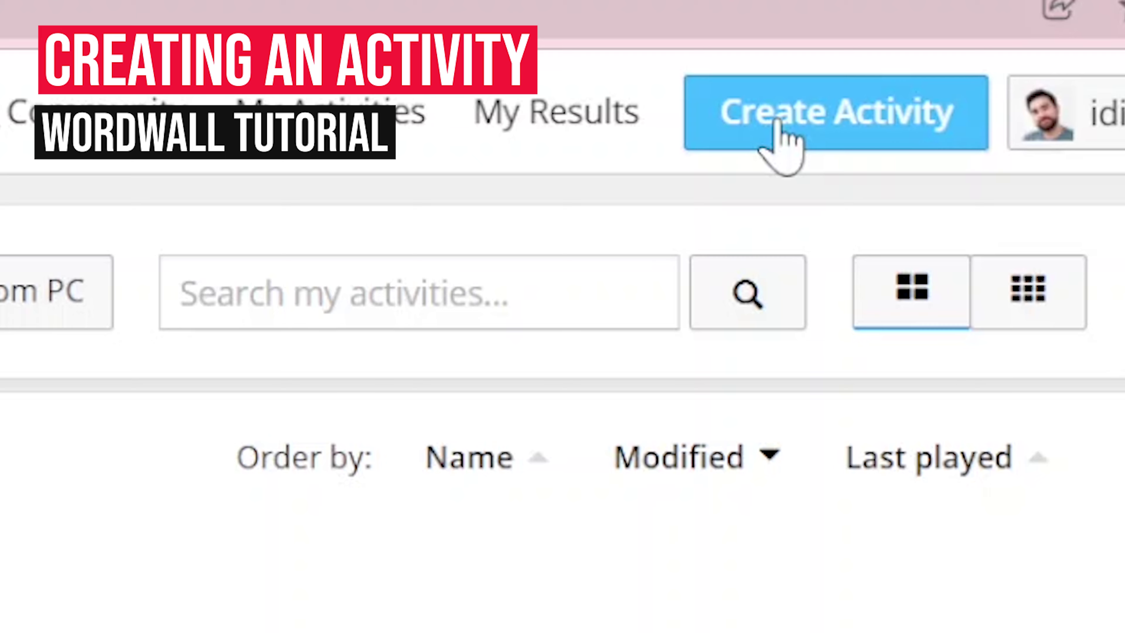
pyautogui.click(776, 122)
# Scroll through the Pick a template list, from Match up down to Maths generator.
pyautogui.scroll(-1, 547, 341)
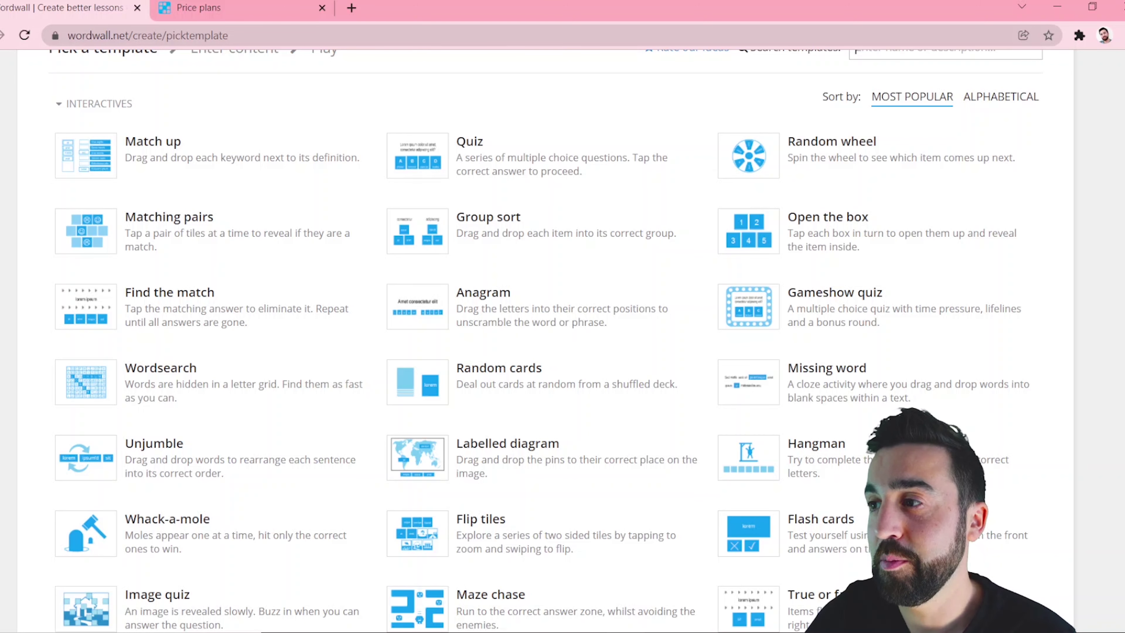
pyautogui.scroll(-1, 549, 337)
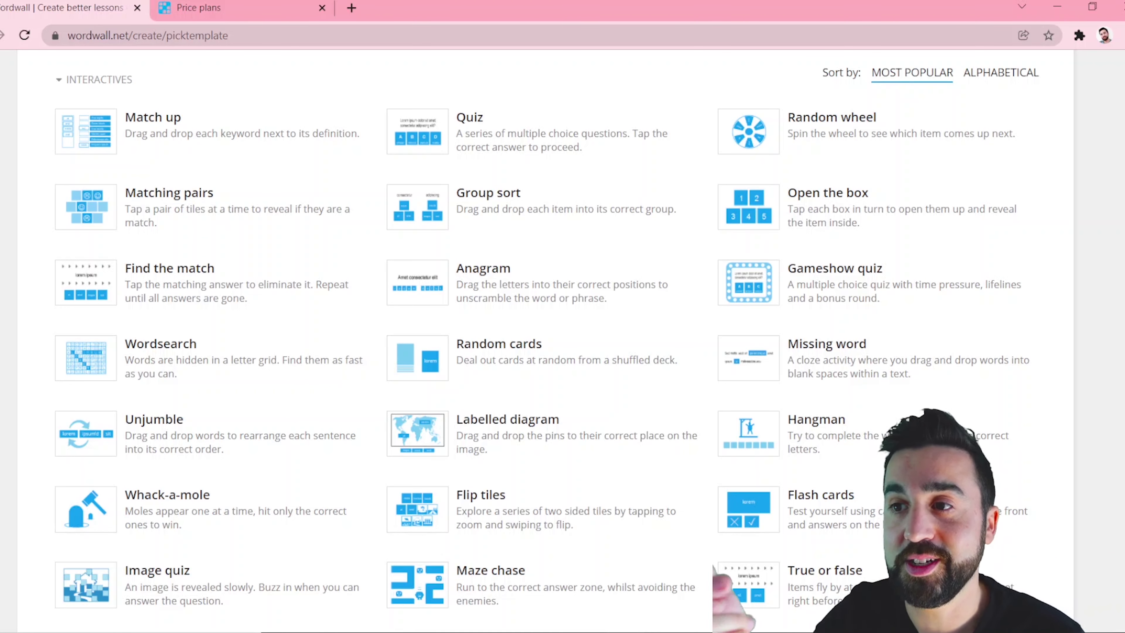
pyautogui.scroll(-1, 306, 485)
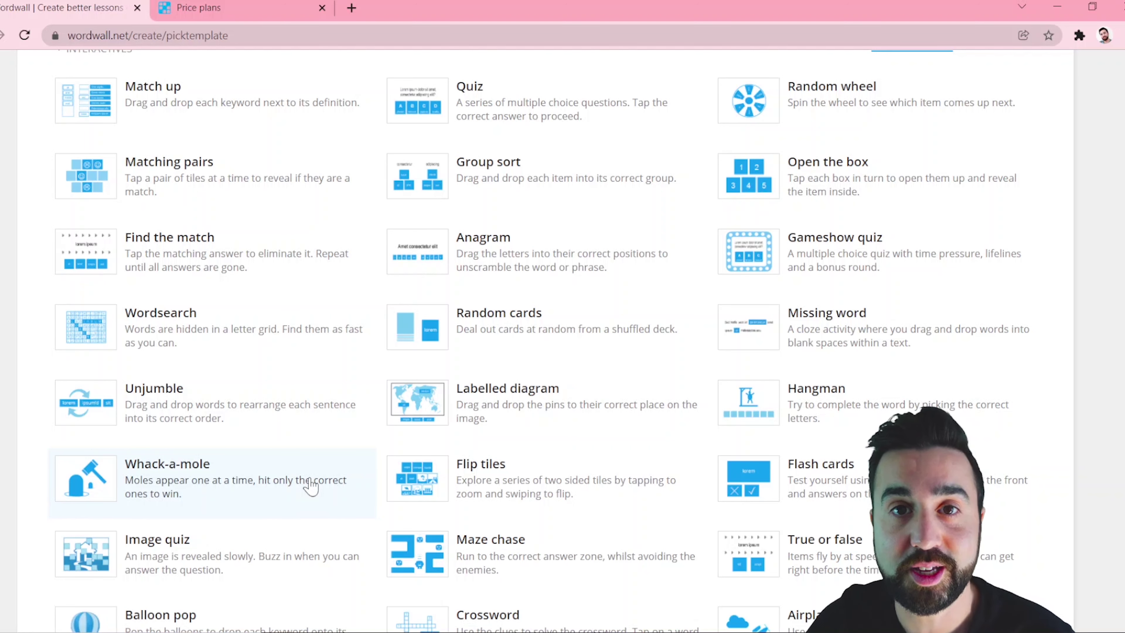
pyautogui.scroll(1, 901, 181)
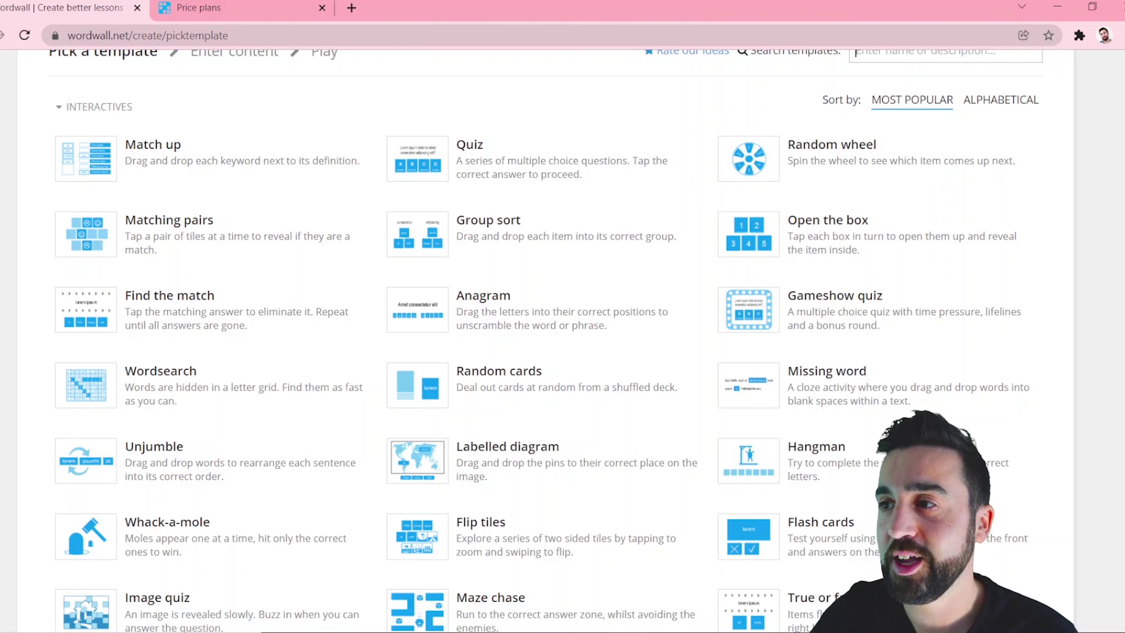
pyautogui.scroll(-1, 855, 53)
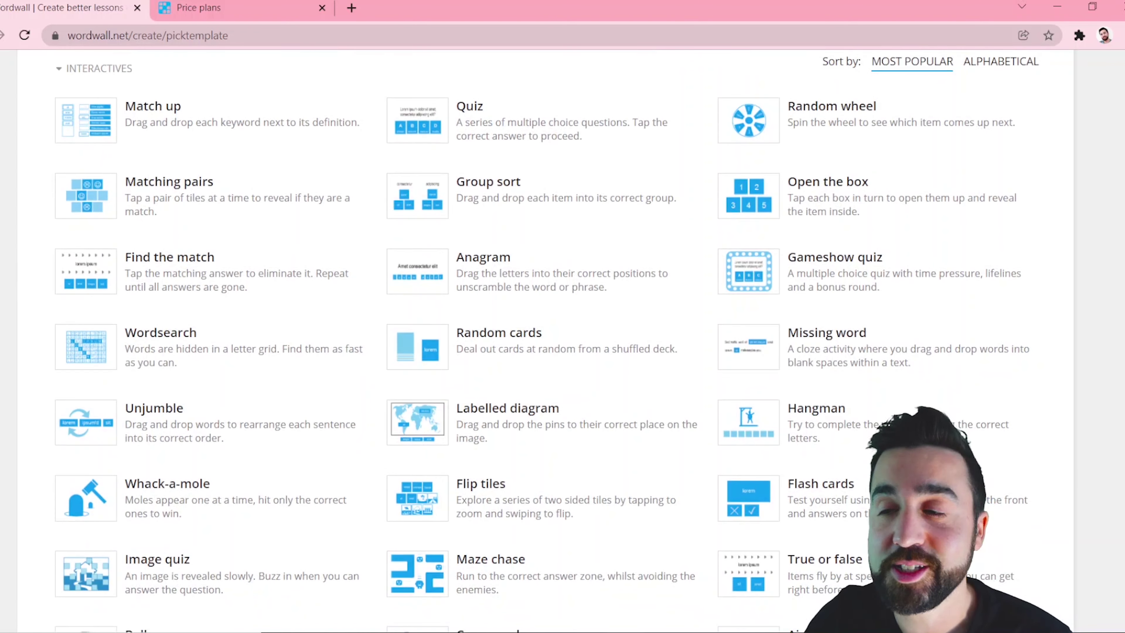
pyautogui.scroll(-5, 546, 341)
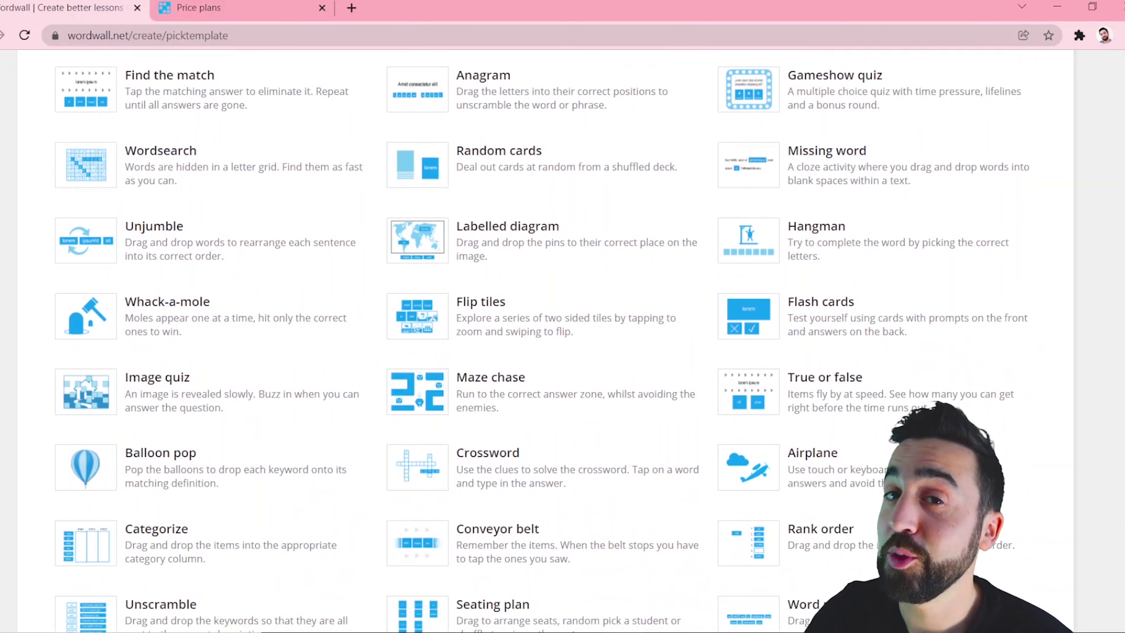
pyautogui.scroll(-5, 547, 341)
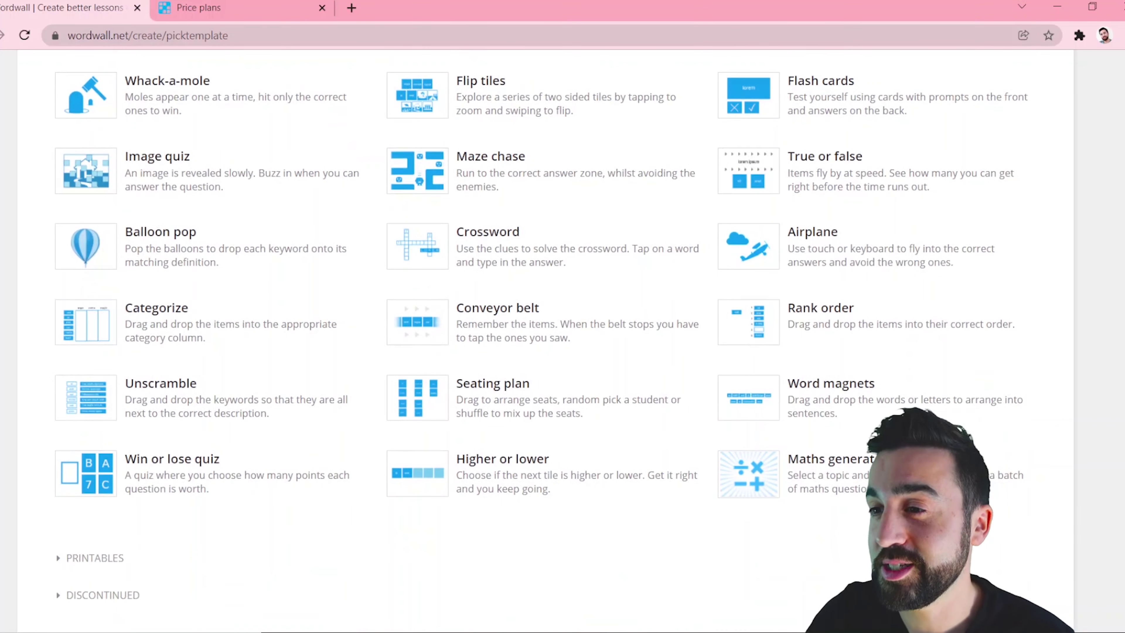
pyautogui.scroll(10, 546, 342)
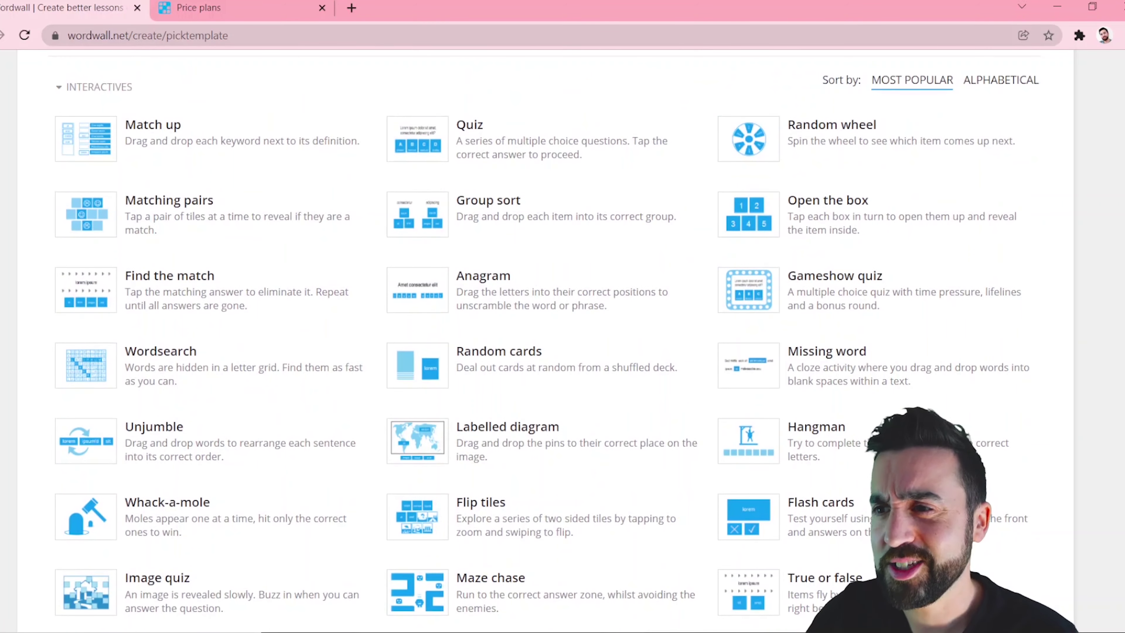
pyautogui.scroll(3, 448, 182)
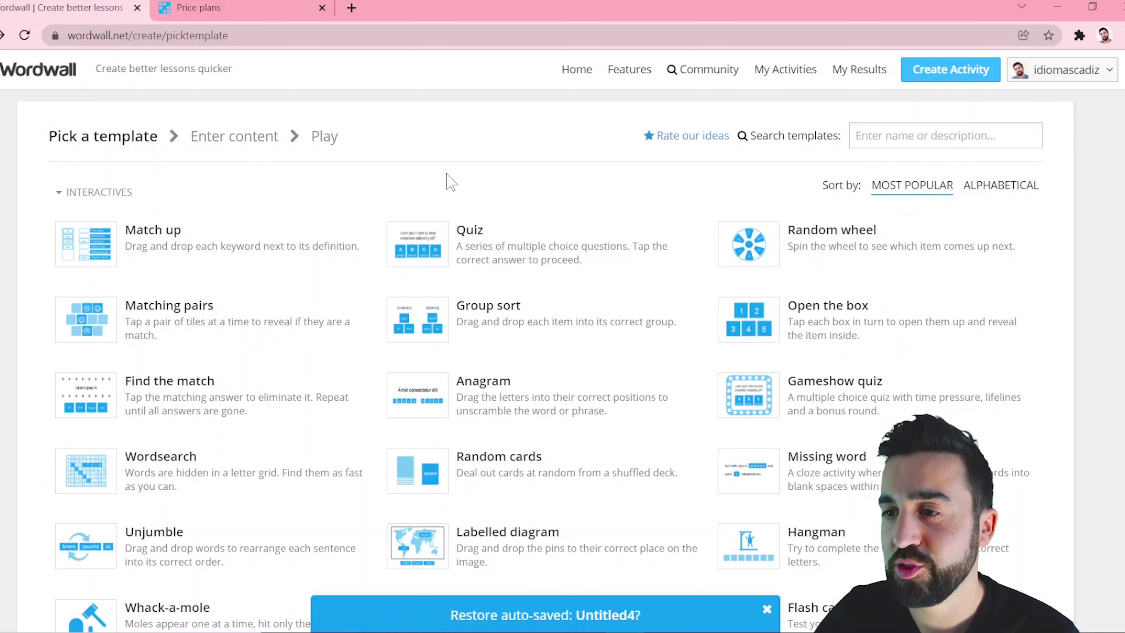
# Build a Match up titled 'Test' with verb-opposite pairs starting with bring–take, and save it.
pyautogui.click(252, 239)
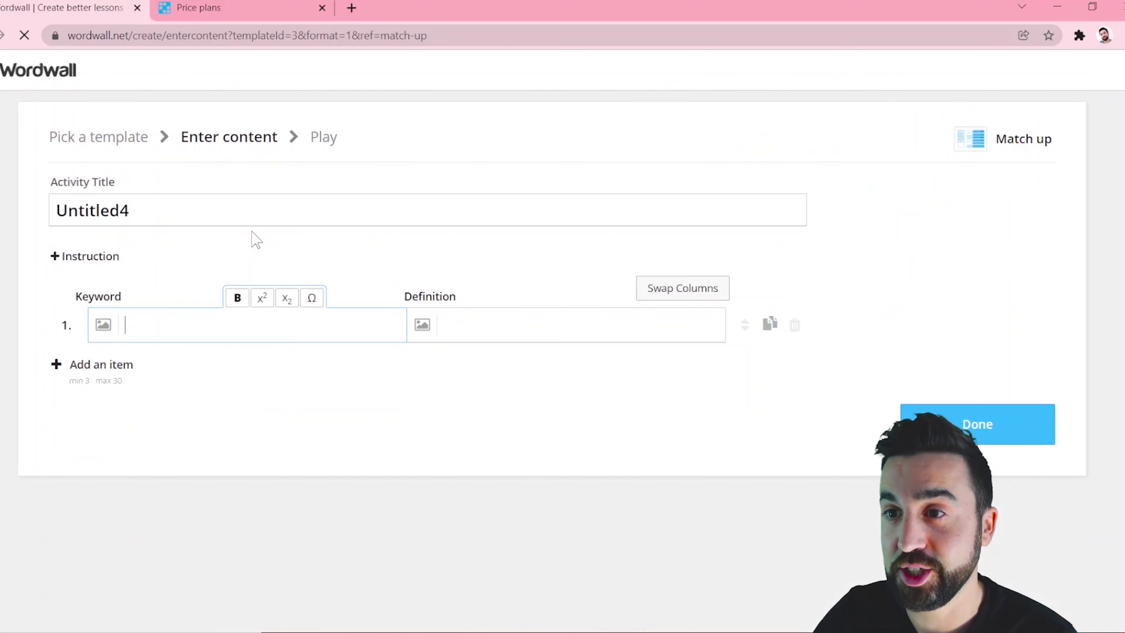
pyautogui.write('Test')
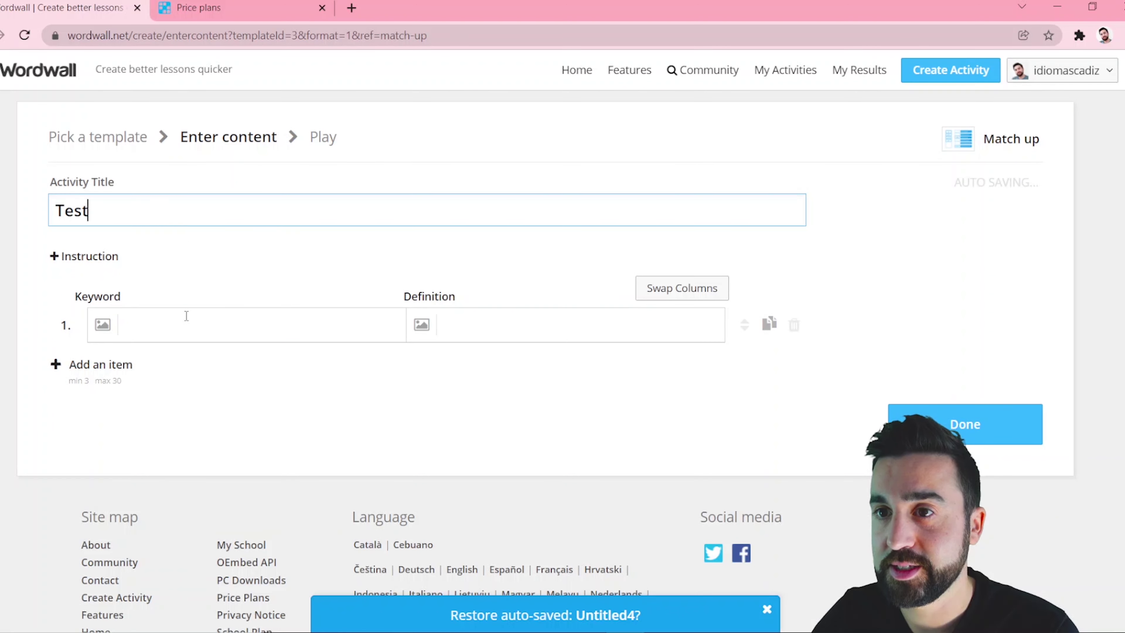
pyautogui.click(186, 318)
pyautogui.write('bring')
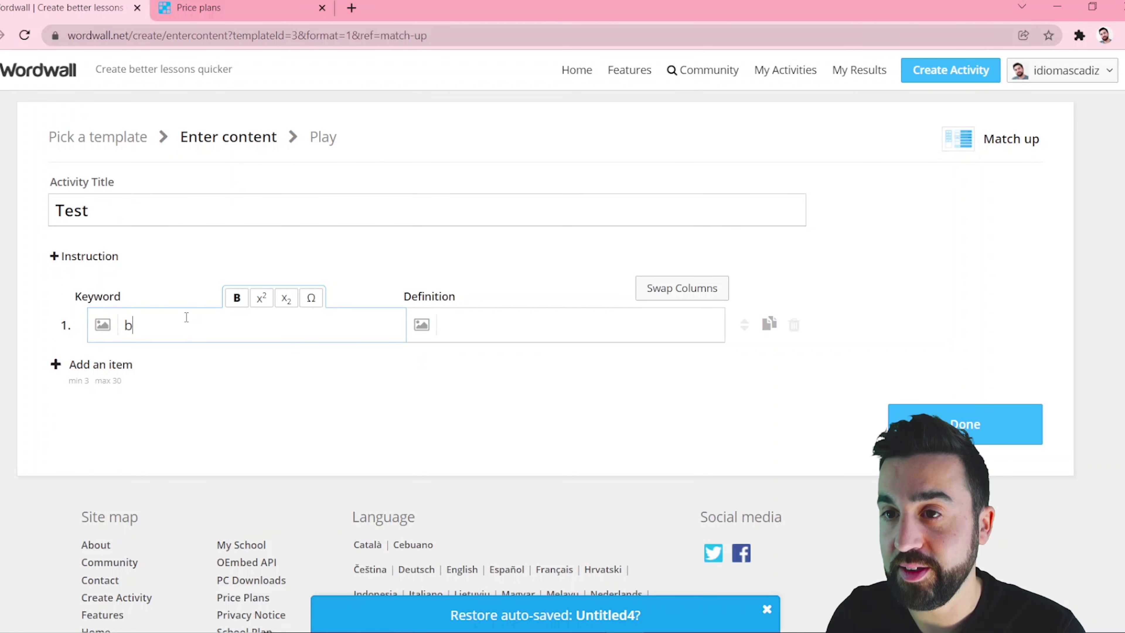
pyautogui.press('Tab')
pyautogui.write('take')
pyautogui.press('Tab')
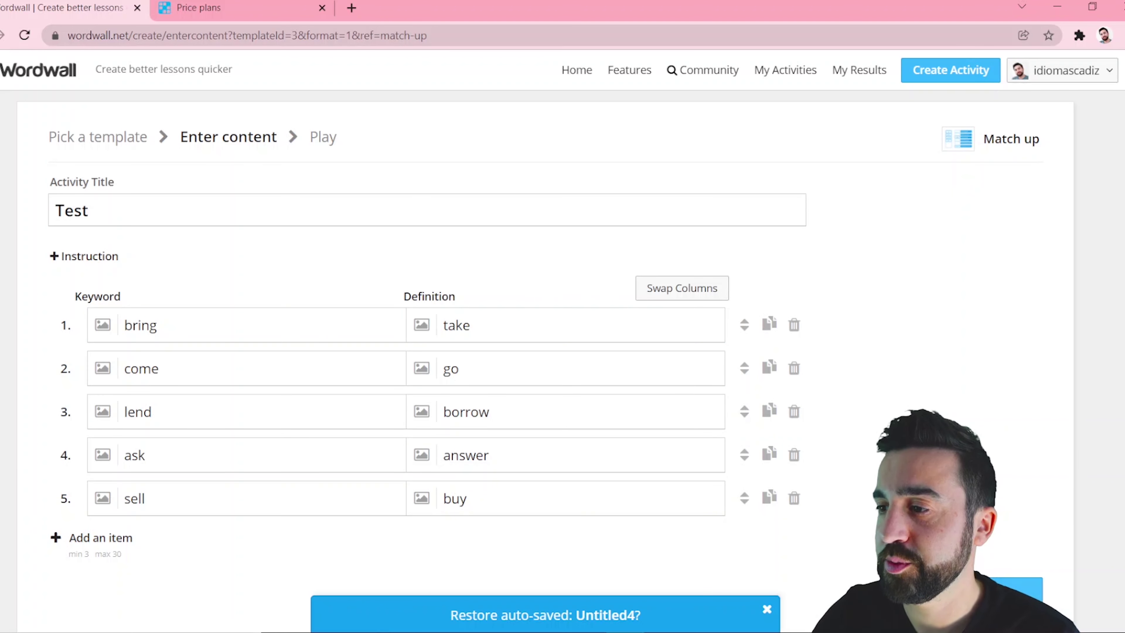
pyautogui.click(1002, 594)
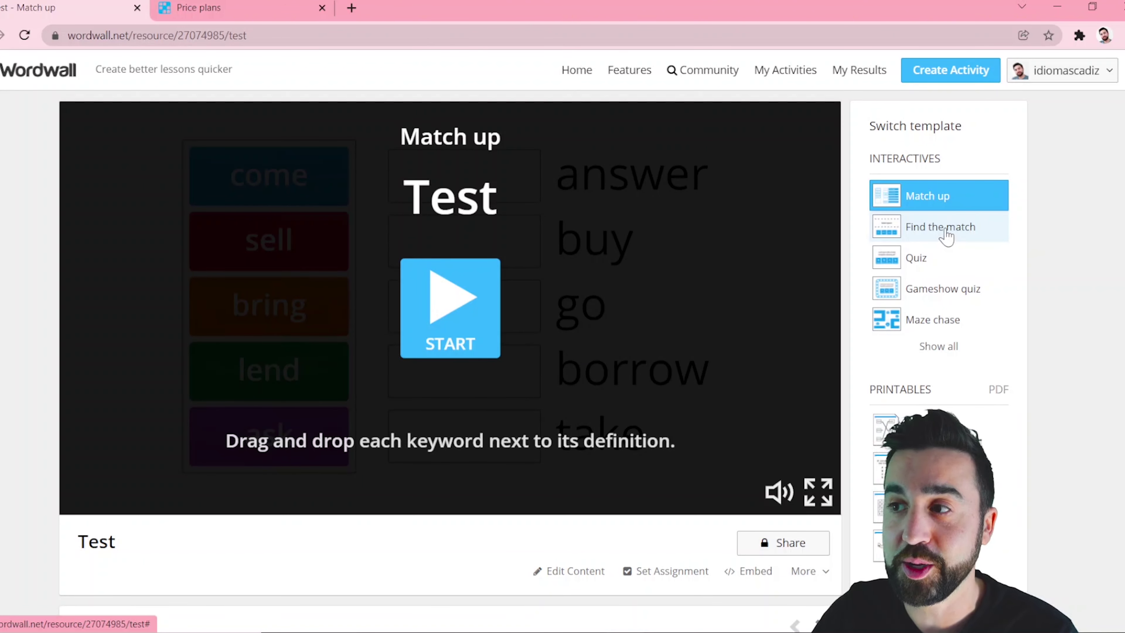
# Play Test, matching sell–buy, lend–borrow, bring–take, come–go and ask–answer, then submit.
pyautogui.click(949, 352)
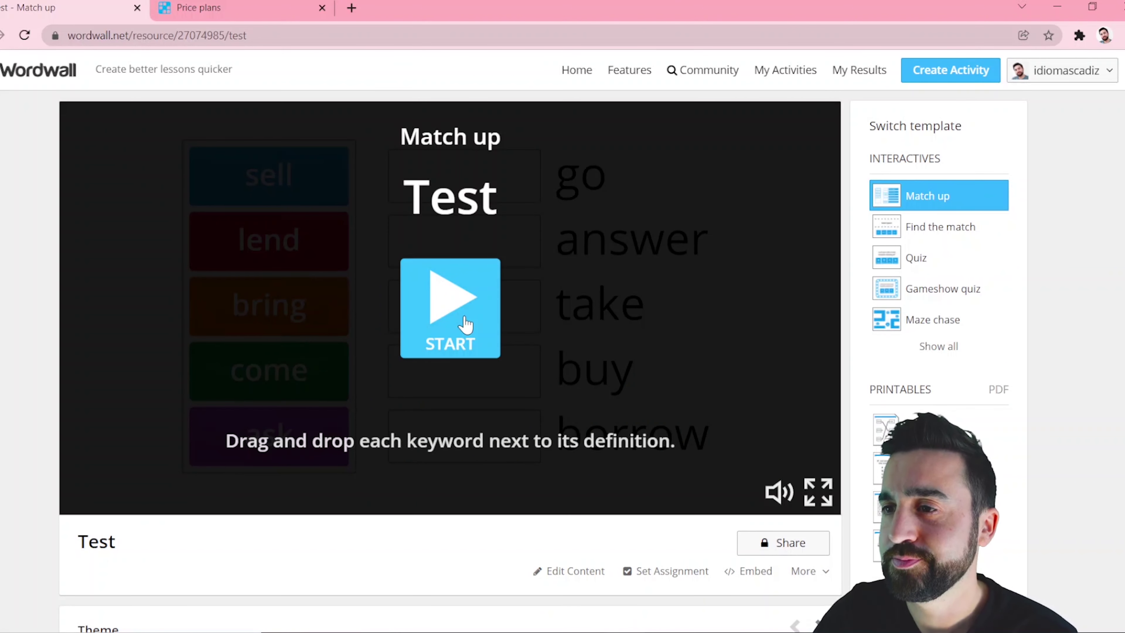
pyautogui.click(465, 325)
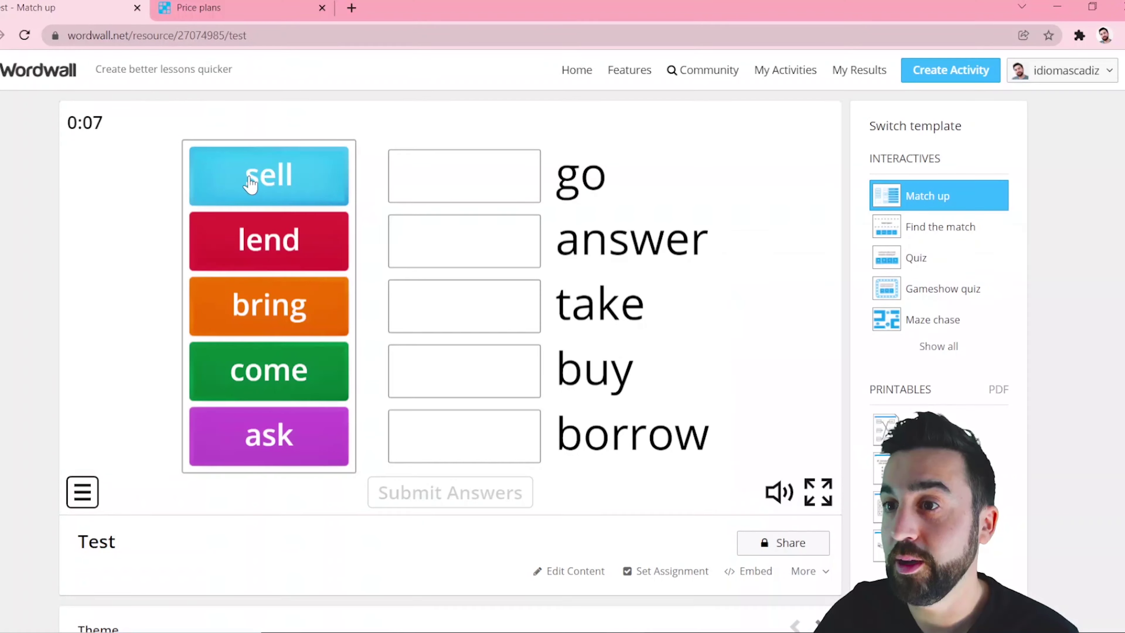
pyautogui.moveTo(261, 181); pyautogui.dragTo(460, 374)
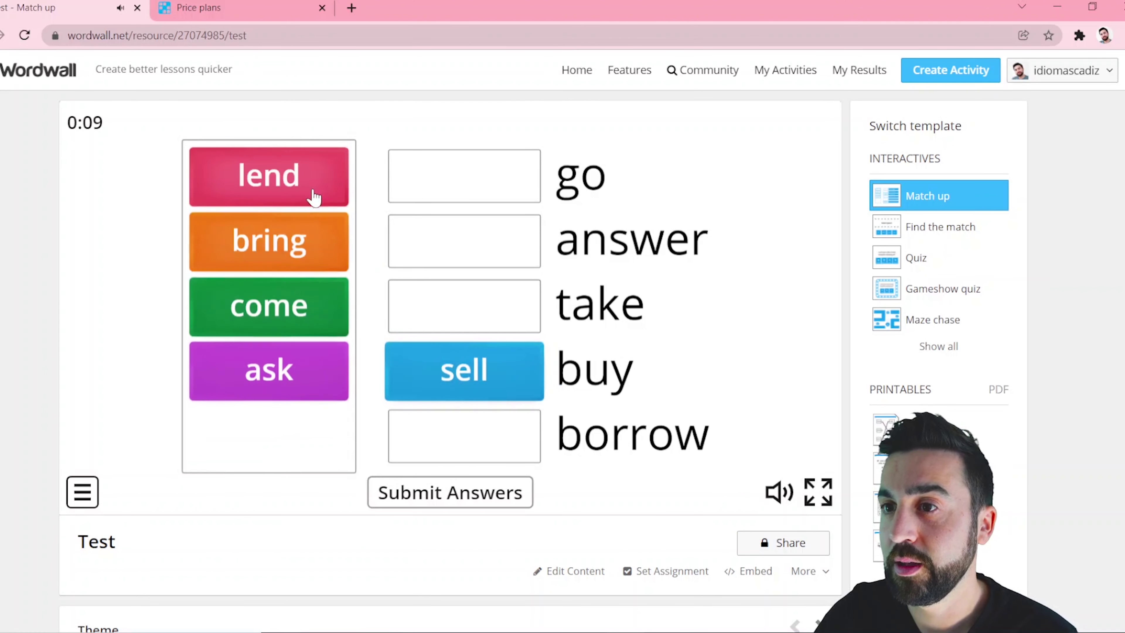
pyautogui.moveTo(309, 191); pyautogui.dragTo(460, 436)
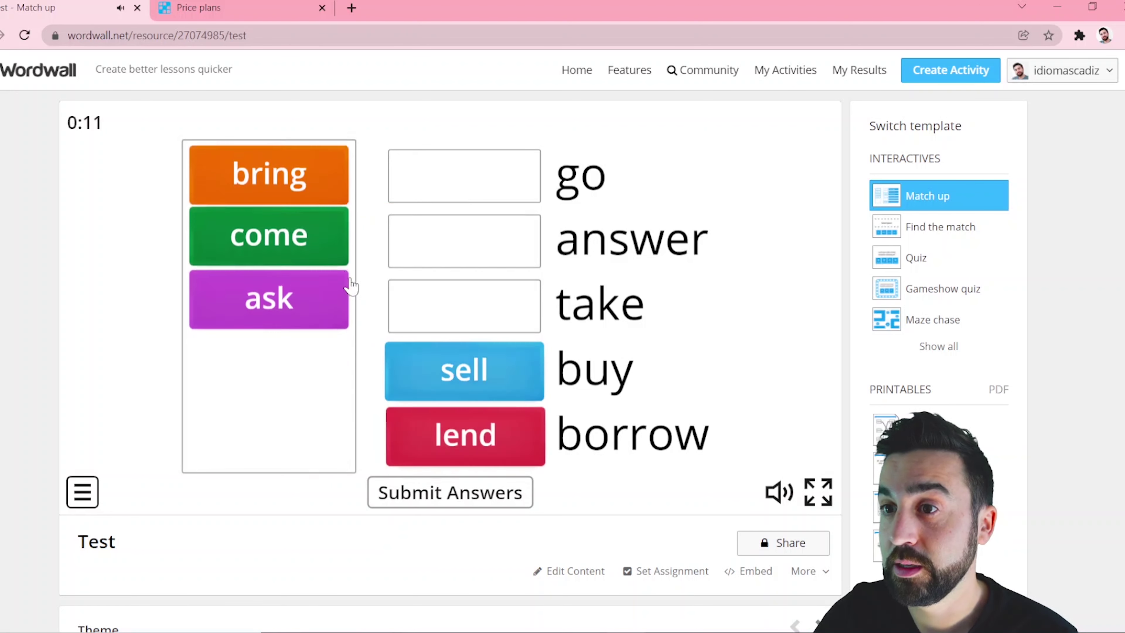
pyautogui.moveTo(329, 201); pyautogui.dragTo(482, 313)
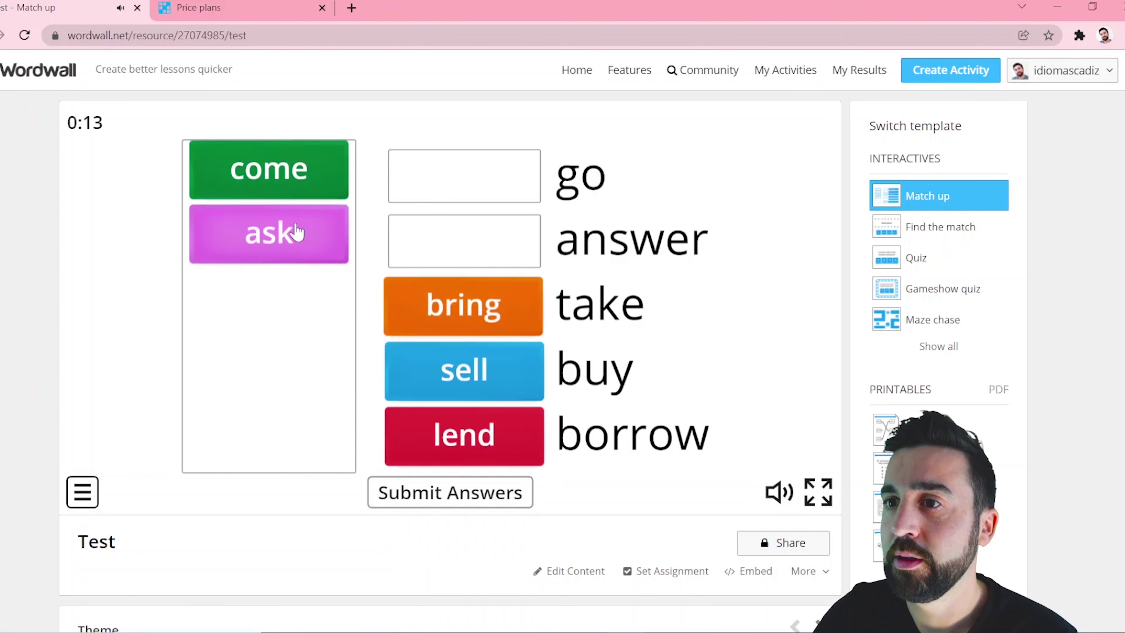
pyautogui.moveTo(291, 181); pyautogui.dragTo(462, 181)
pyautogui.moveTo(291, 190); pyautogui.dragTo(478, 243)
pyautogui.click(509, 492)
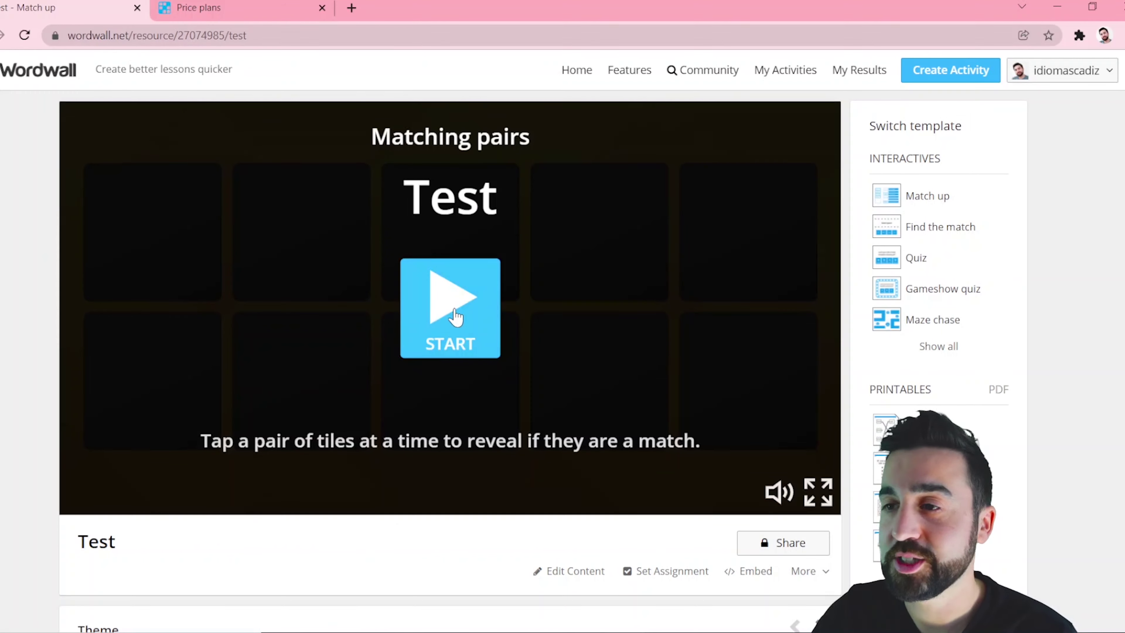
# Switch Test to the Matching pairs game and flip cards to pair sell with buy.
pyautogui.click(454, 316)
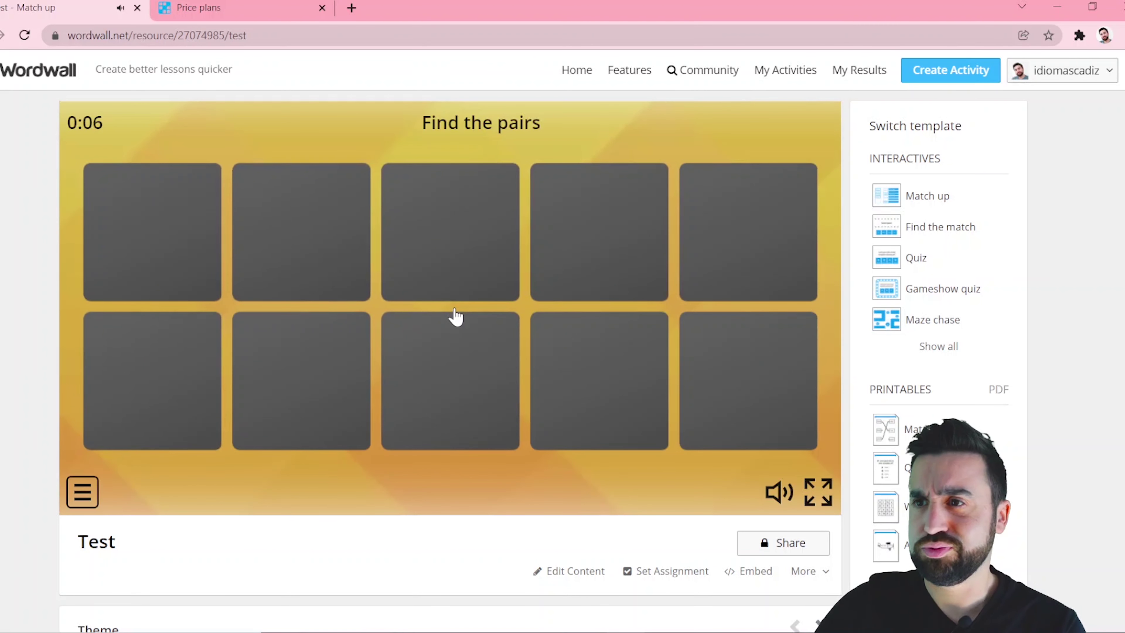
pyautogui.click(447, 277)
pyautogui.click(665, 419)
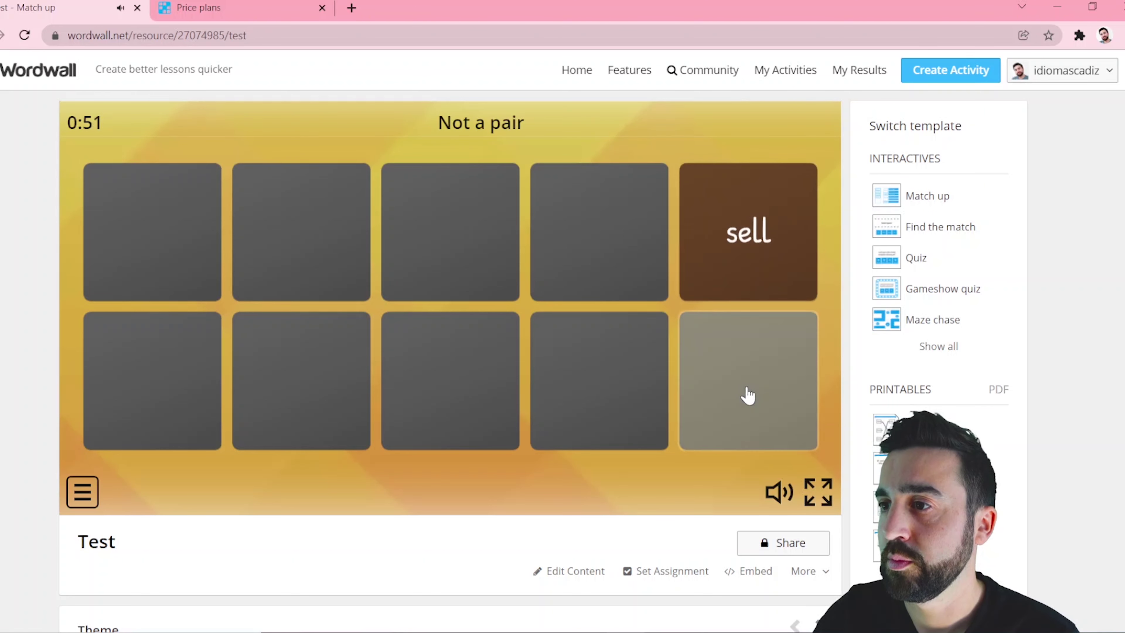
pyautogui.click(746, 393)
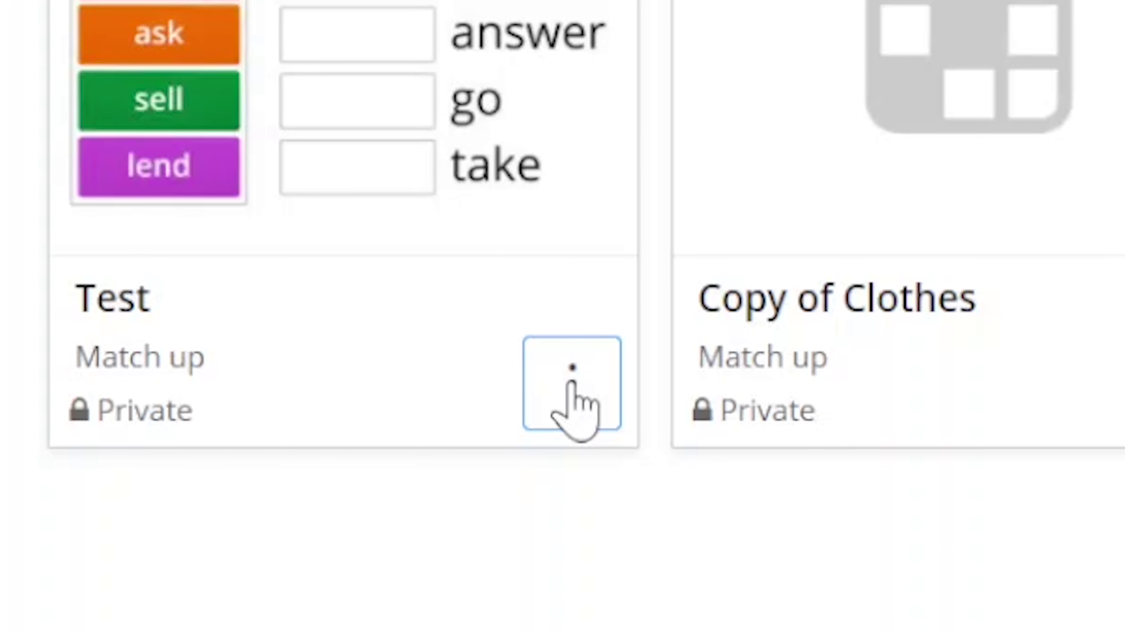
# Publish the Test activity publicly through its card's Share option.
pyautogui.click(571, 383)
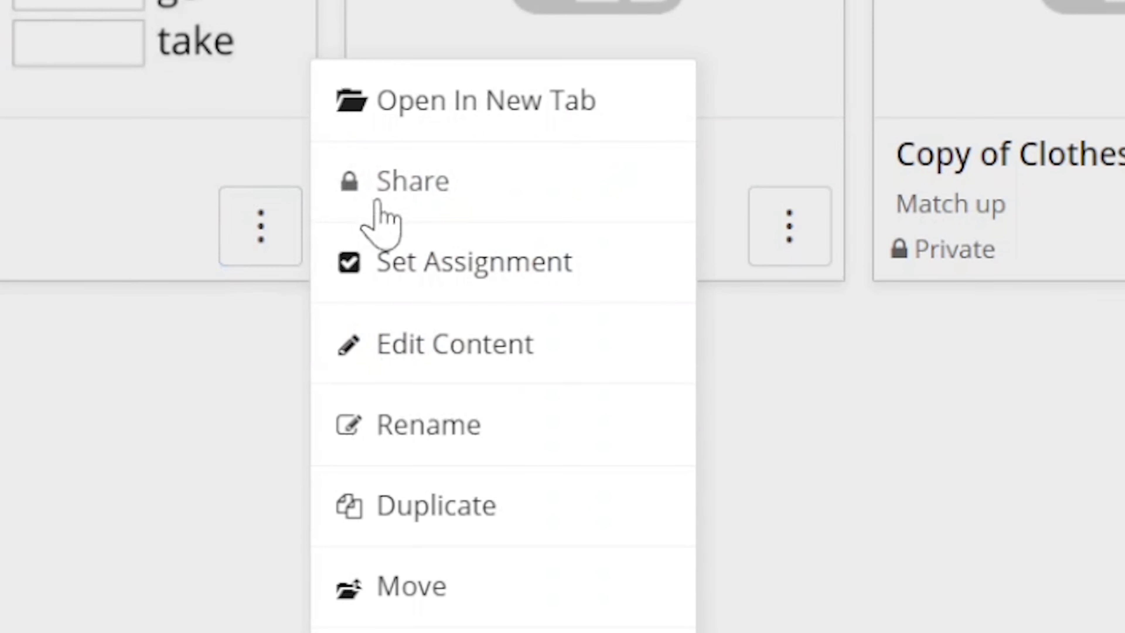
pyautogui.click(405, 191)
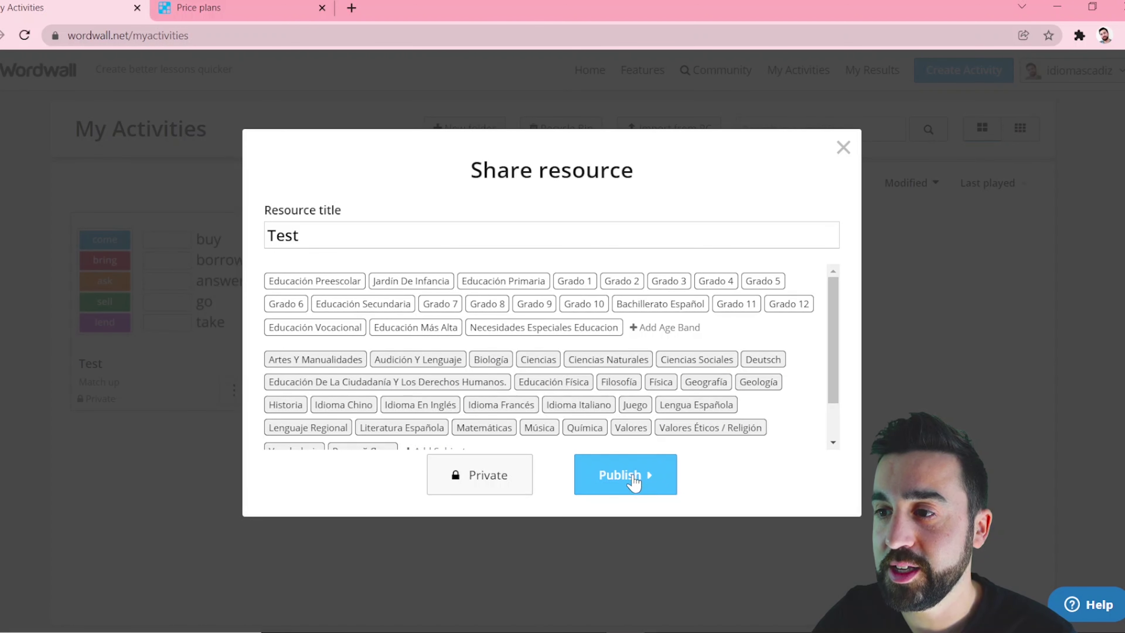
pyautogui.click(634, 477)
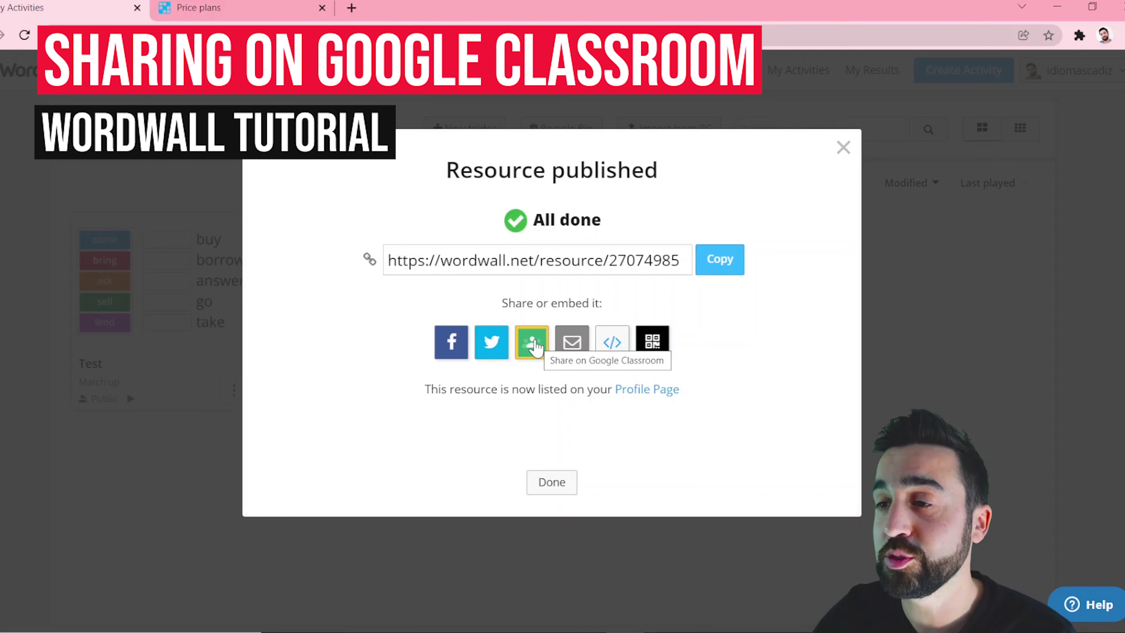
# Open Test's Share to Classroom page, dismiss the class list, then close the page.
pyautogui.click(533, 343)
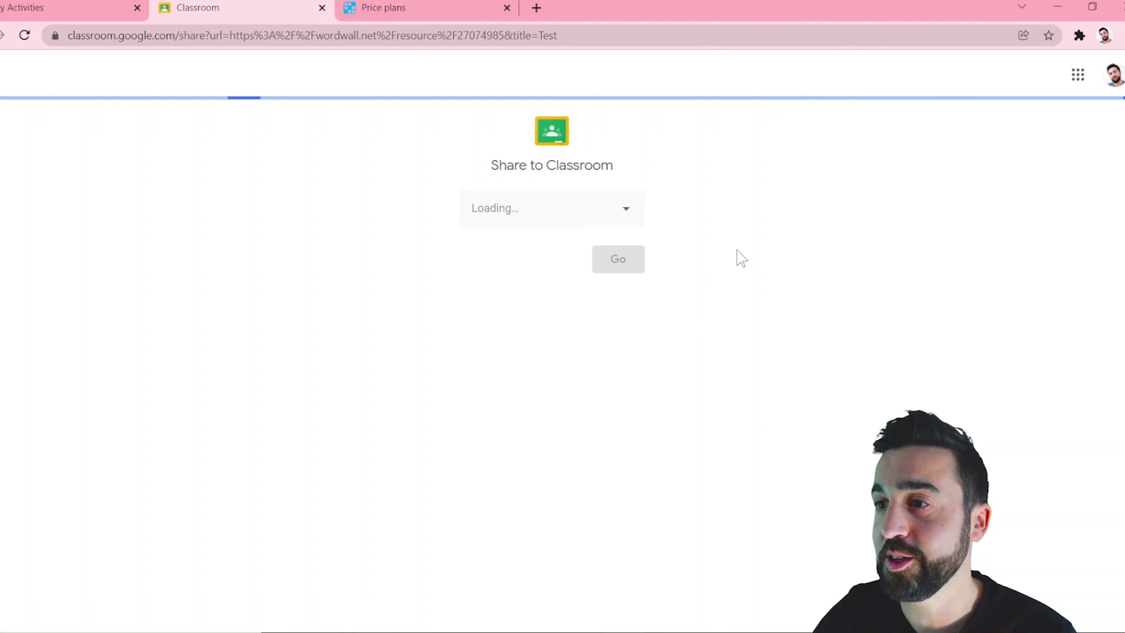
pyautogui.click(839, 413)
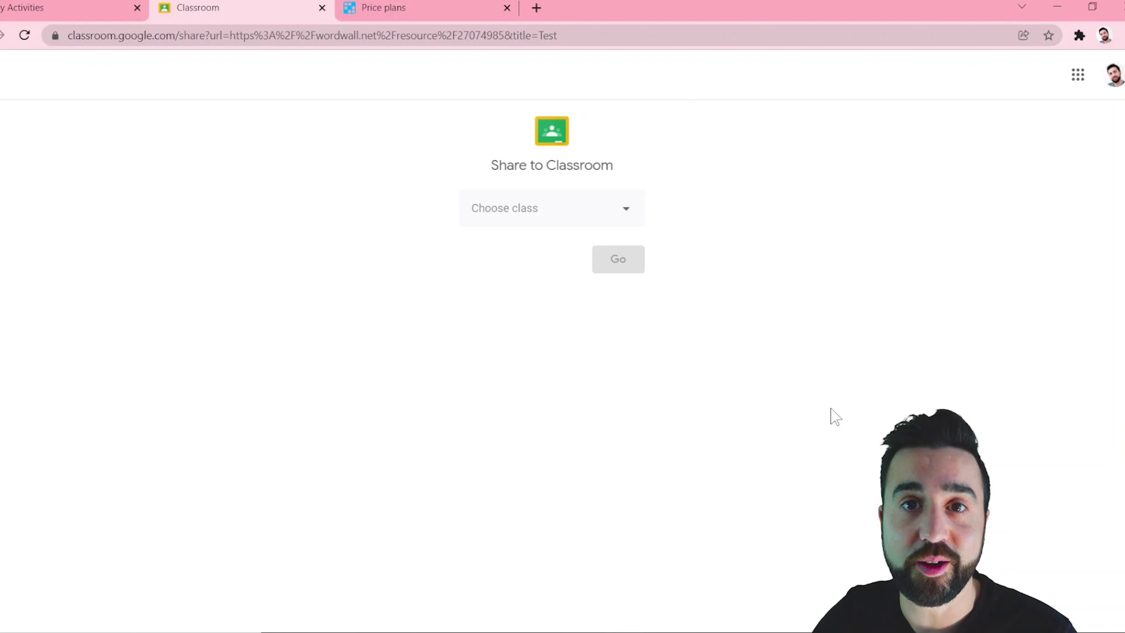
pyautogui.click(322, 8)
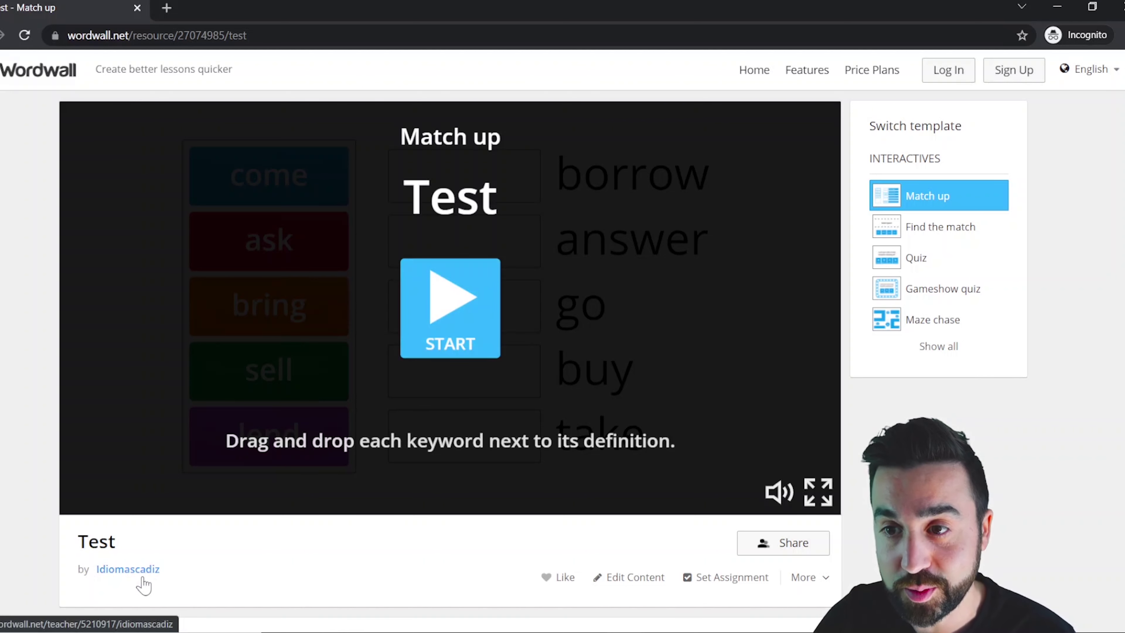
# Start the public Test game as a logged-out visitor.
pyautogui.click(475, 341)
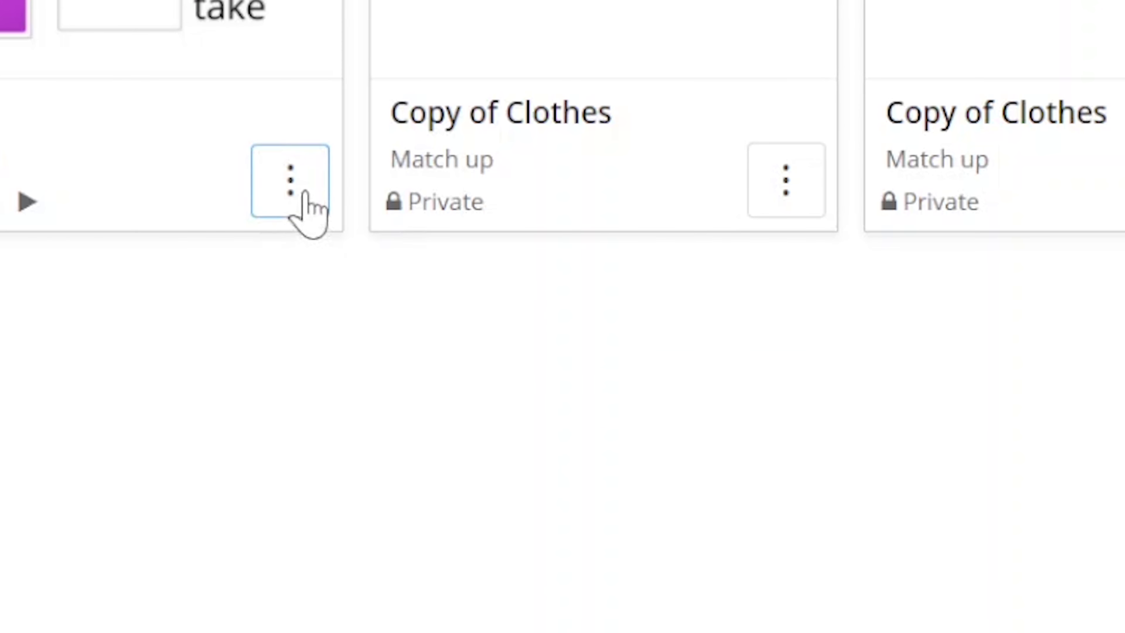
# Set up Test as an assignment with the results title 'Homework for you'.
pyautogui.click(230, 393)
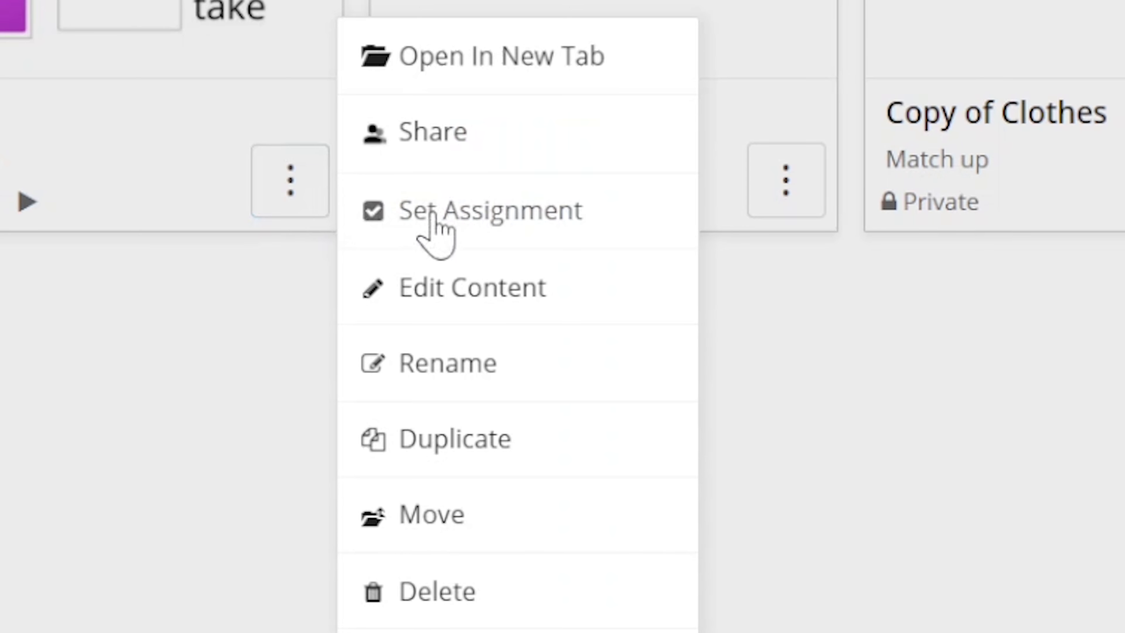
pyautogui.click(436, 235)
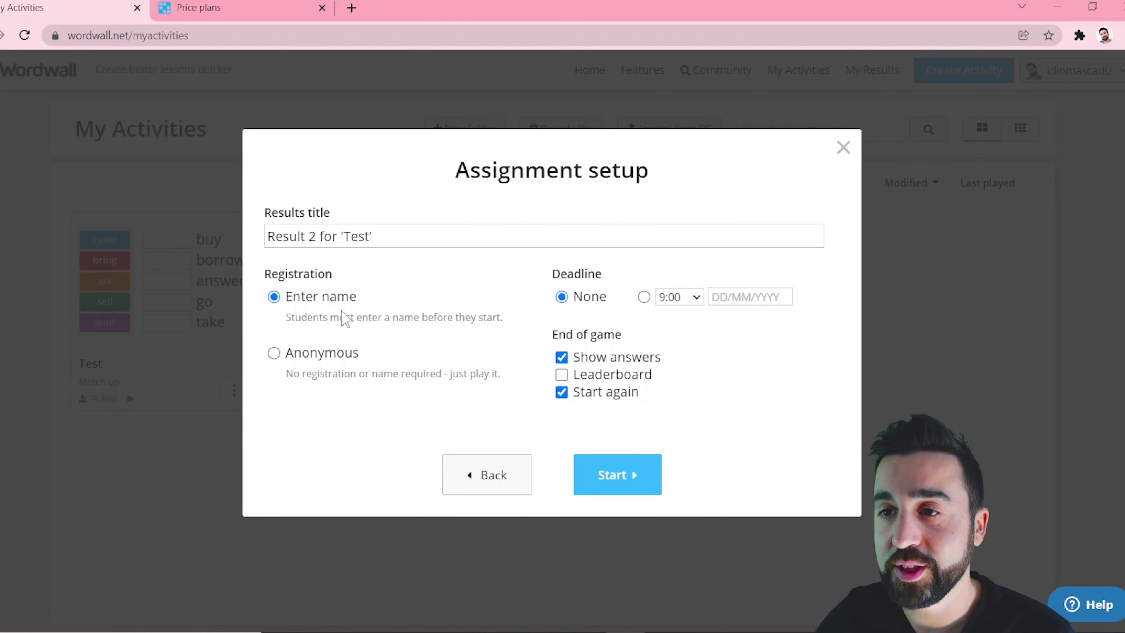
pyautogui.moveTo(384, 239); pyautogui.dragTo(267, 237)
pyautogui.write('Homework for you')
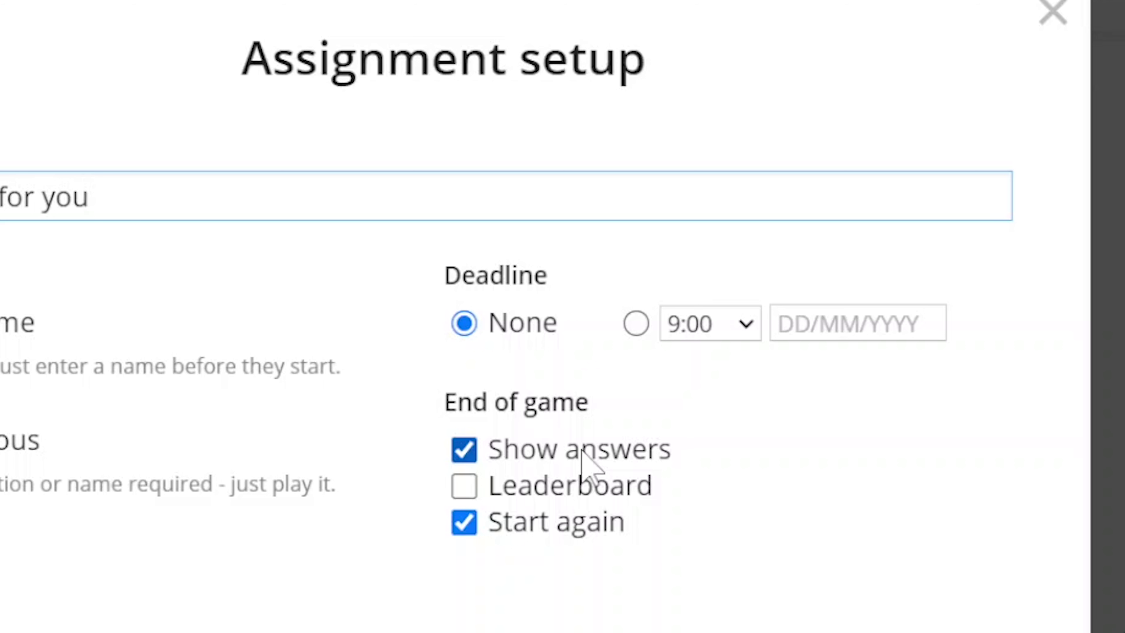
# Turn off leaderboard, restart and answer display, set a 4 January deadline, and start.
pyautogui.click(570, 485)
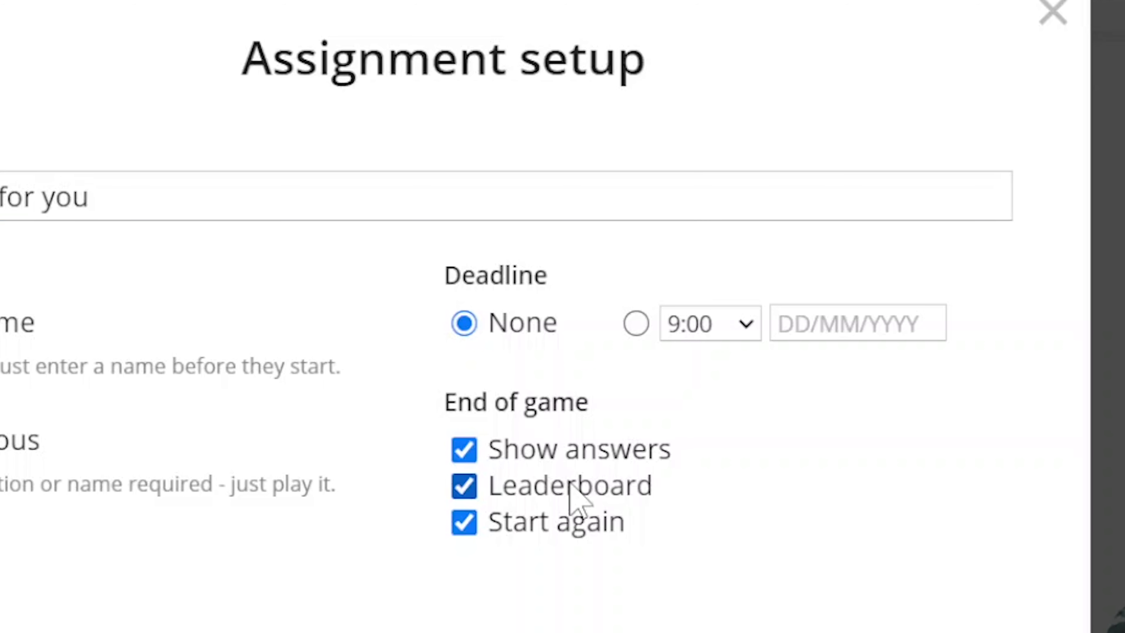
pyautogui.click(570, 485)
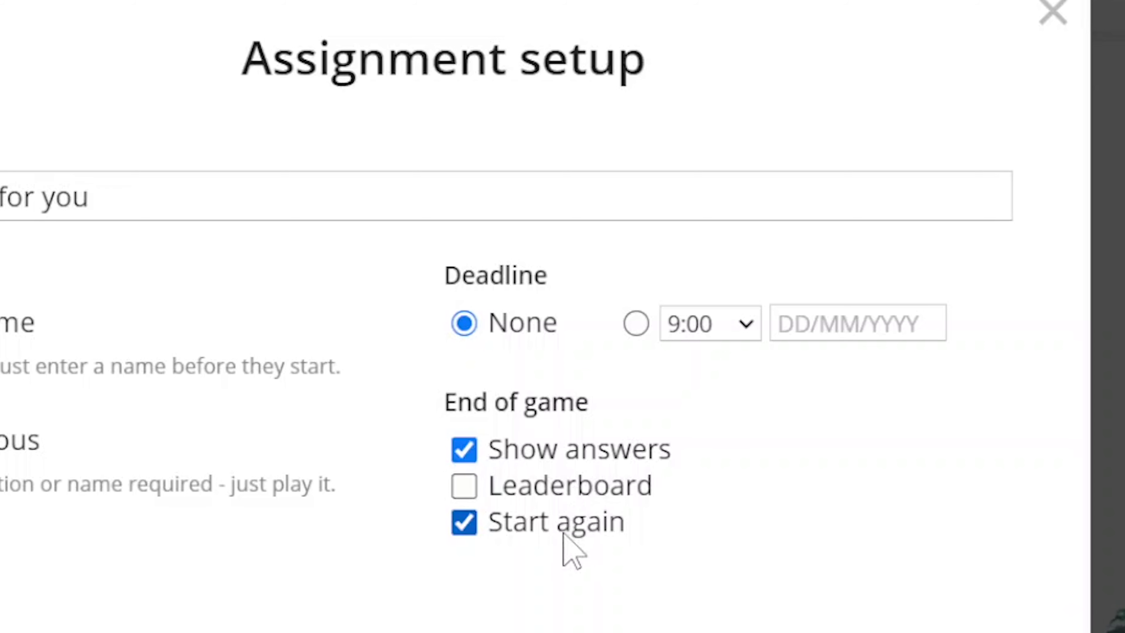
pyautogui.click(556, 521)
pyautogui.click(579, 451)
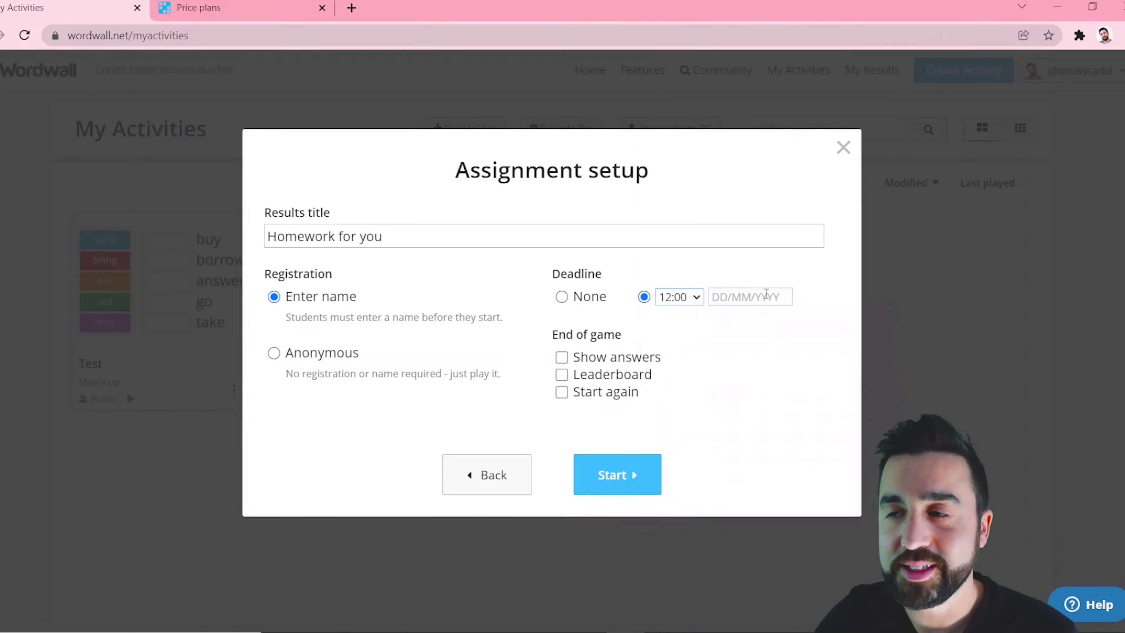
pyautogui.click(765, 296)
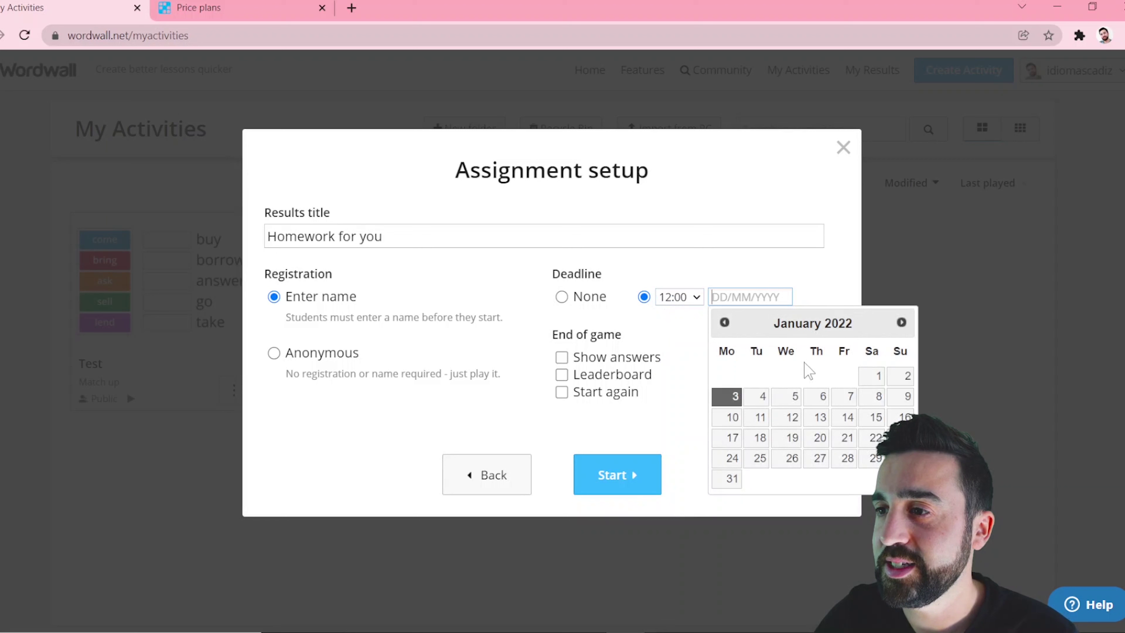
pyautogui.click(758, 395)
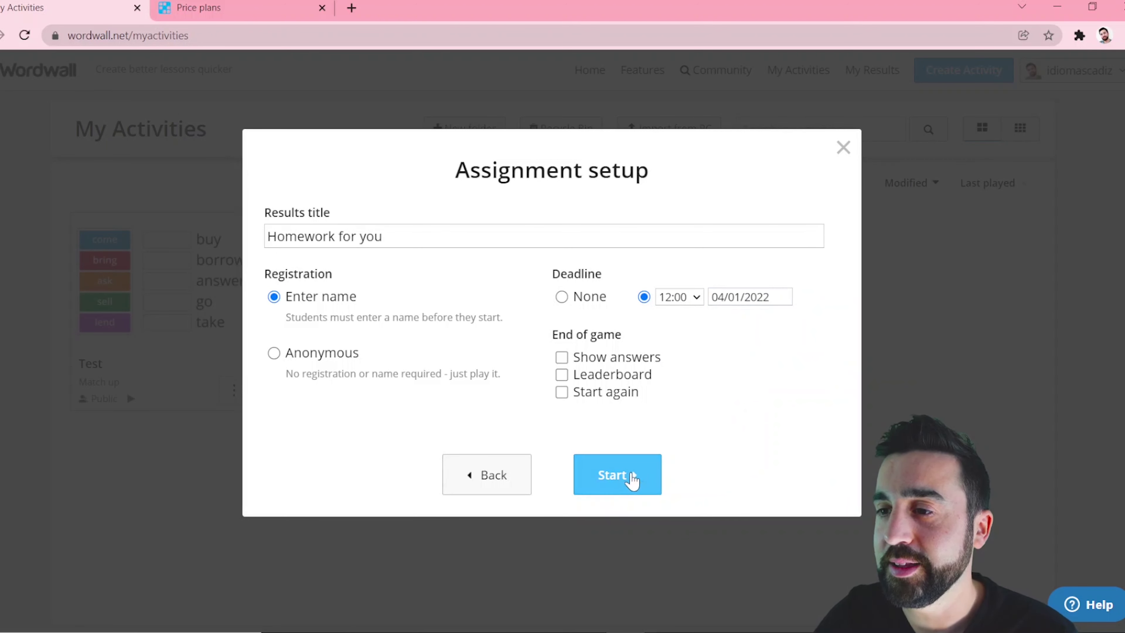
pyautogui.click(633, 476)
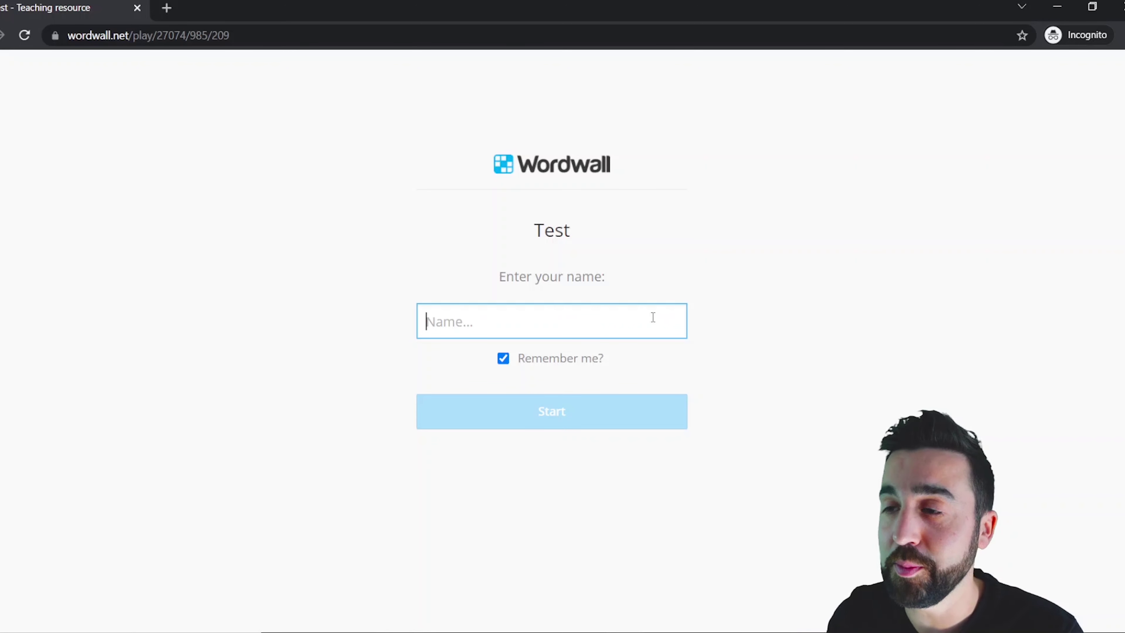
# Start the 'Homework for you' game as a student.
pyautogui.click(602, 402)
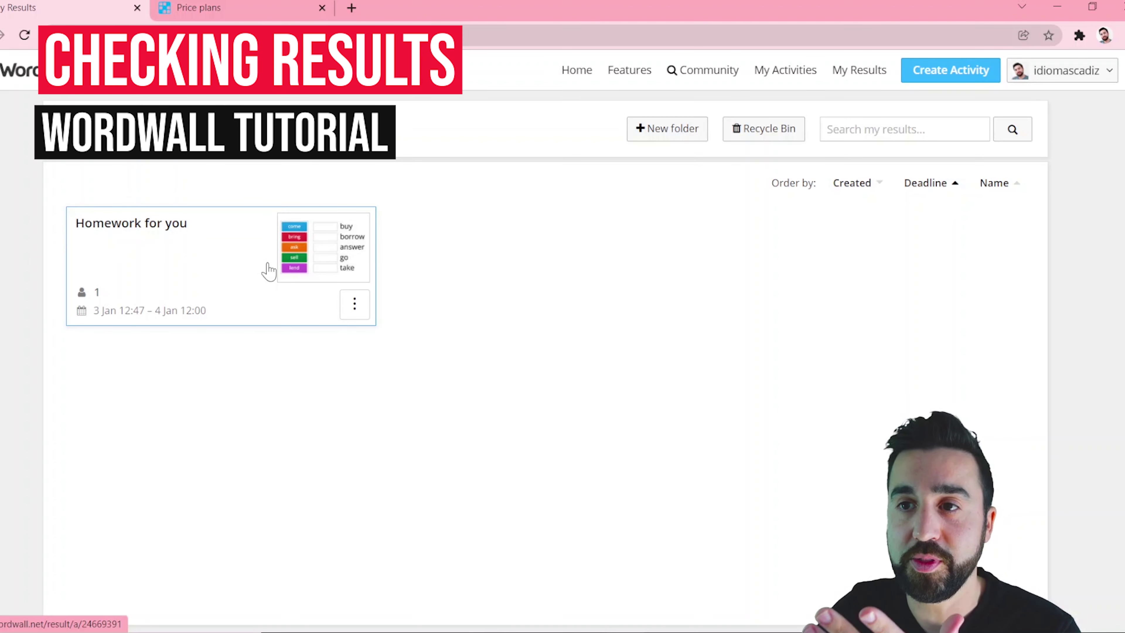
# Open the 'Homework for you' results and review the 5.0/5 average summary and charts.
pyautogui.click(272, 269)
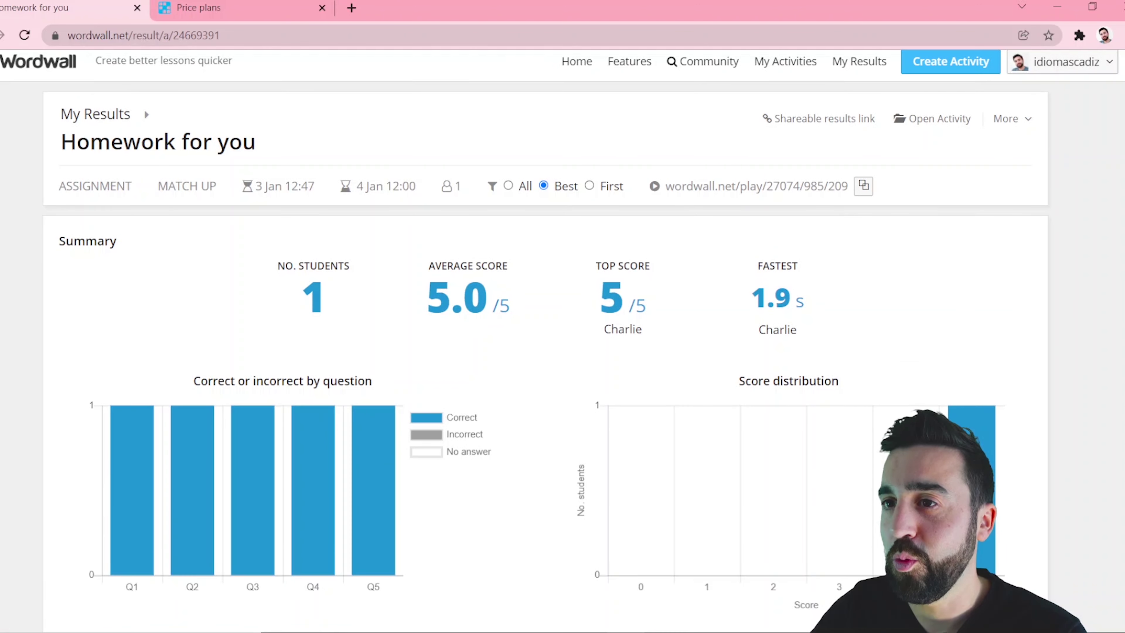
pyautogui.scroll(-2, 562, 332)
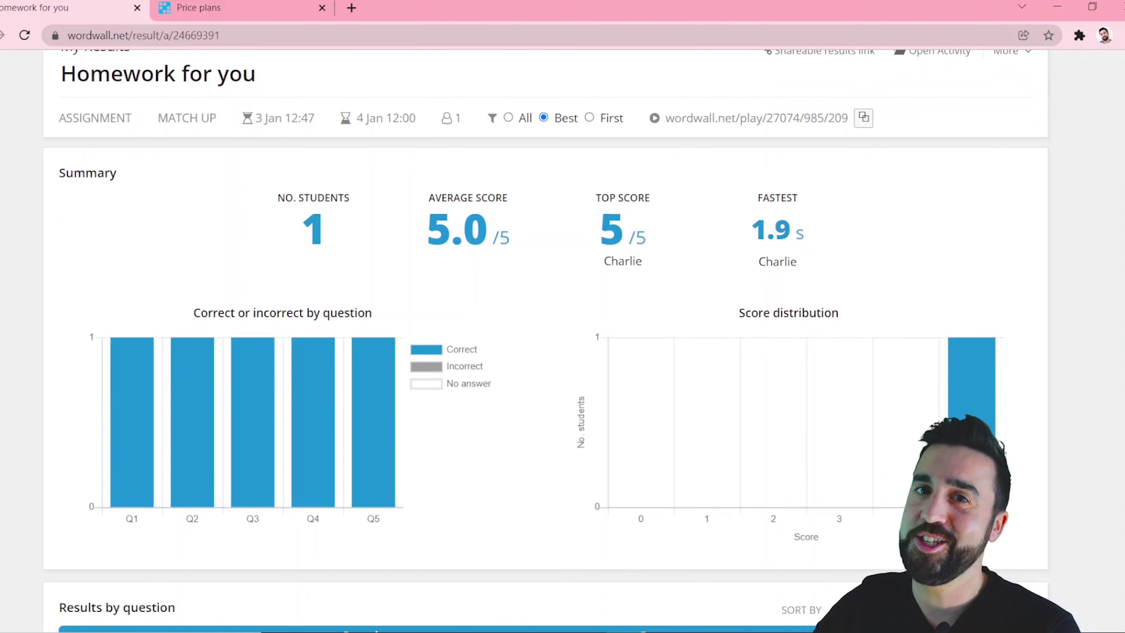
pyautogui.scroll(-1, 558, 233)
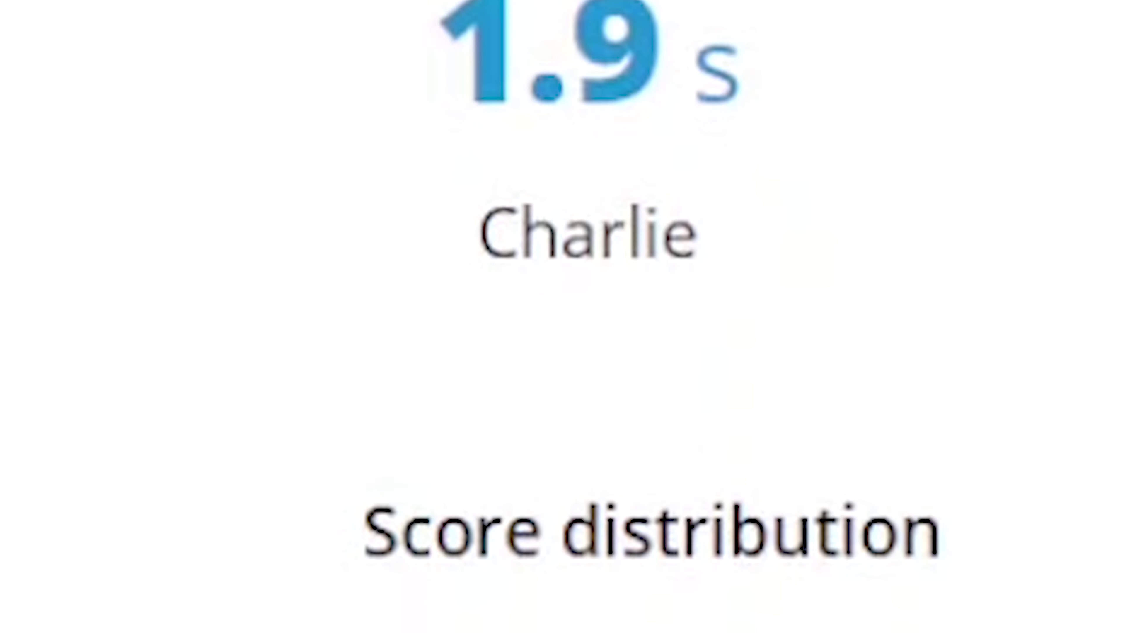
pyautogui.scroll(-8, 1084, 390)
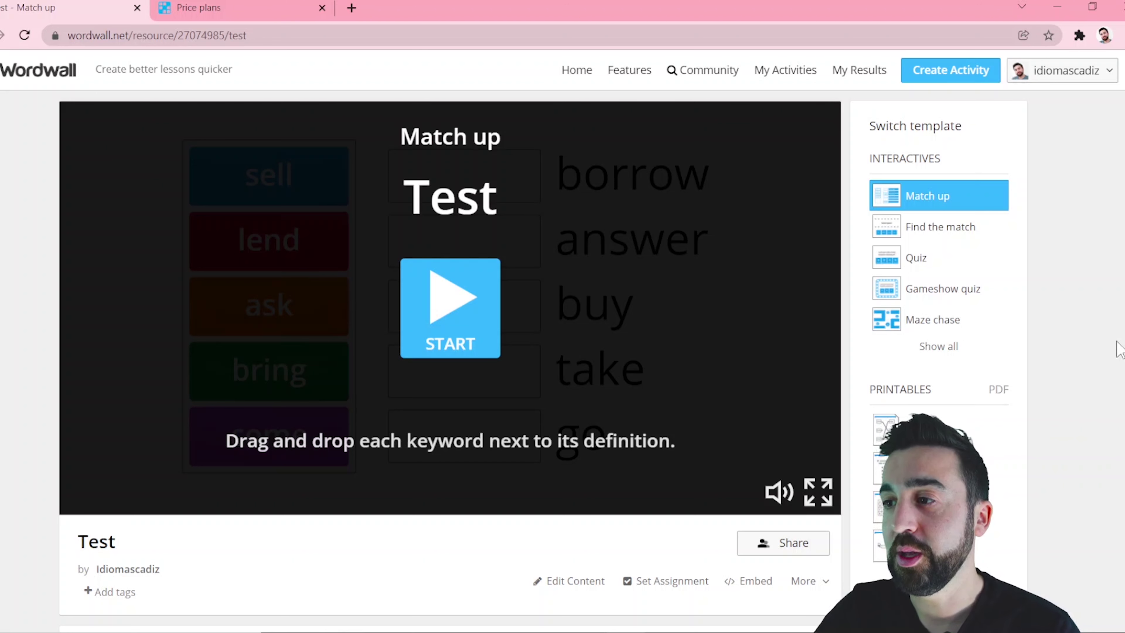
# Switch Test to the printable Match up worksheet from the full template list.
pyautogui.scroll(-1, 1119, 350)
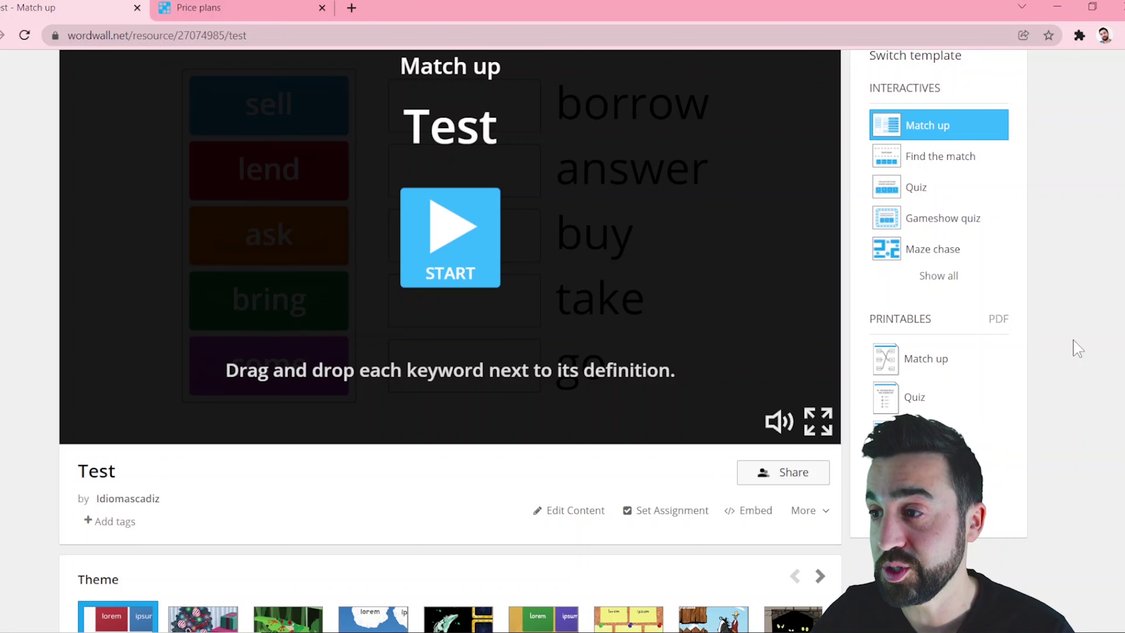
pyautogui.scroll(-1, 1036, 434)
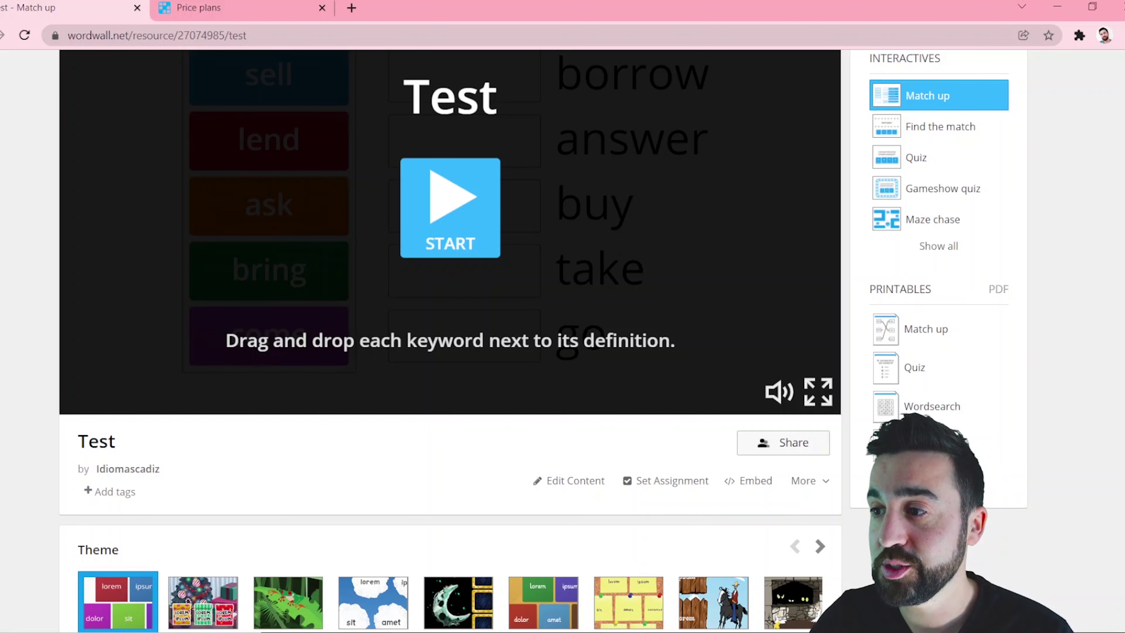
pyautogui.click(938, 477)
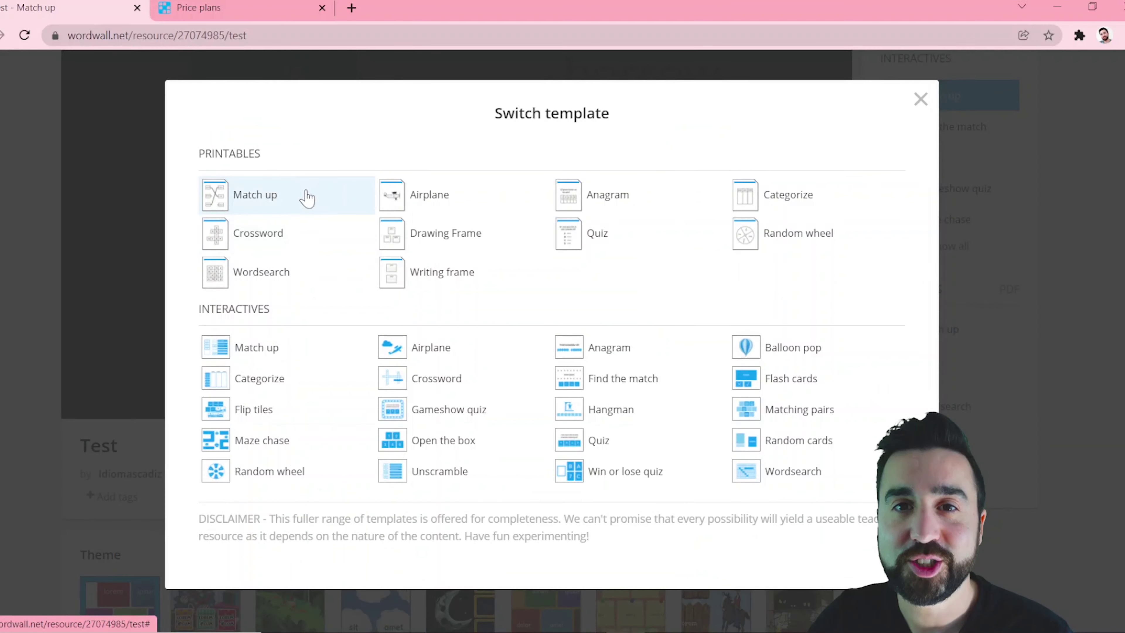
pyautogui.click(425, 174)
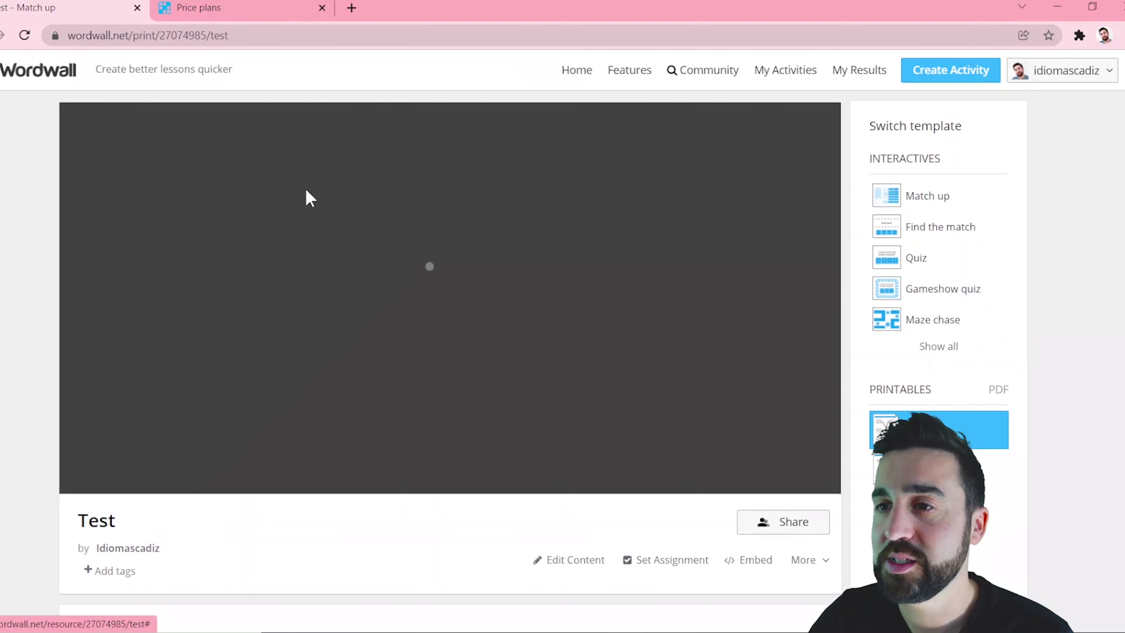